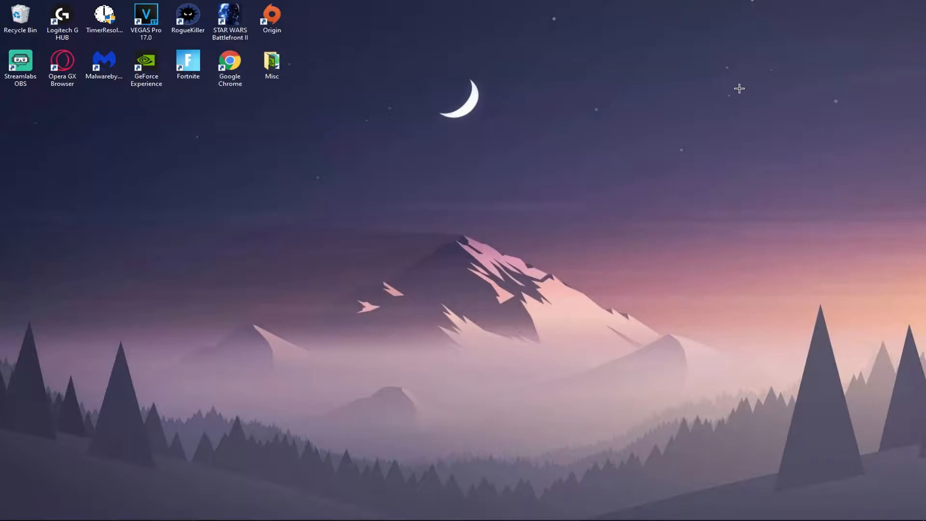
Open GeForce Experience and bring up the in-game overlay's settings.
{"action": "double_click", "coordinate": [158, 68]}
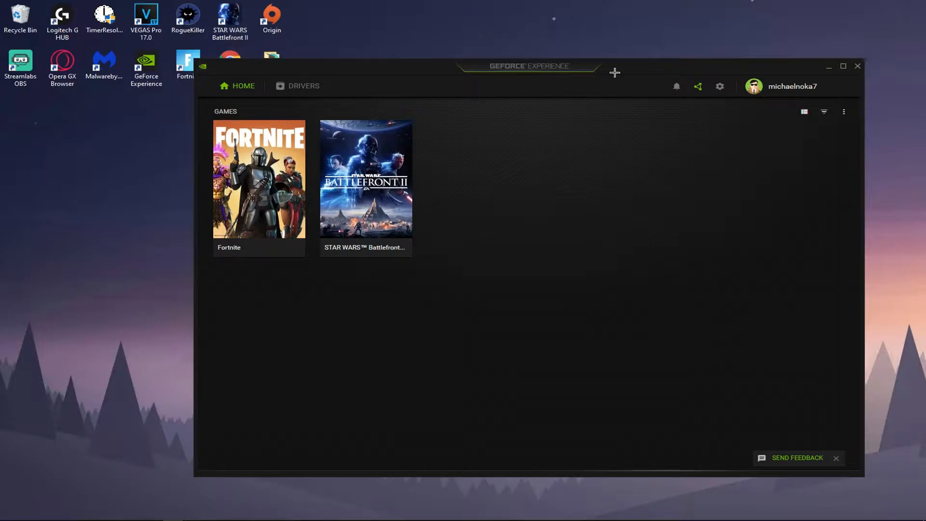
{"action": "left_click", "coordinate": [698, 88]}
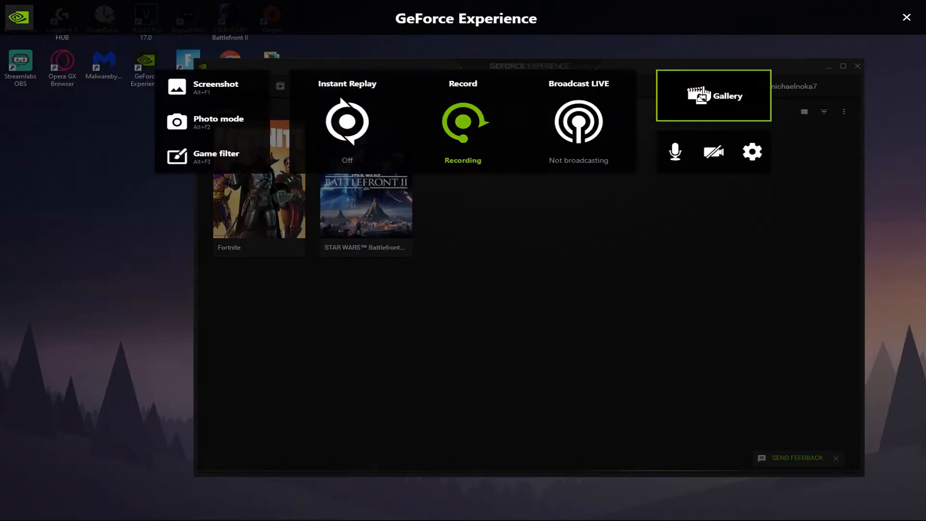
{"action": "left_click", "coordinate": [753, 152]}
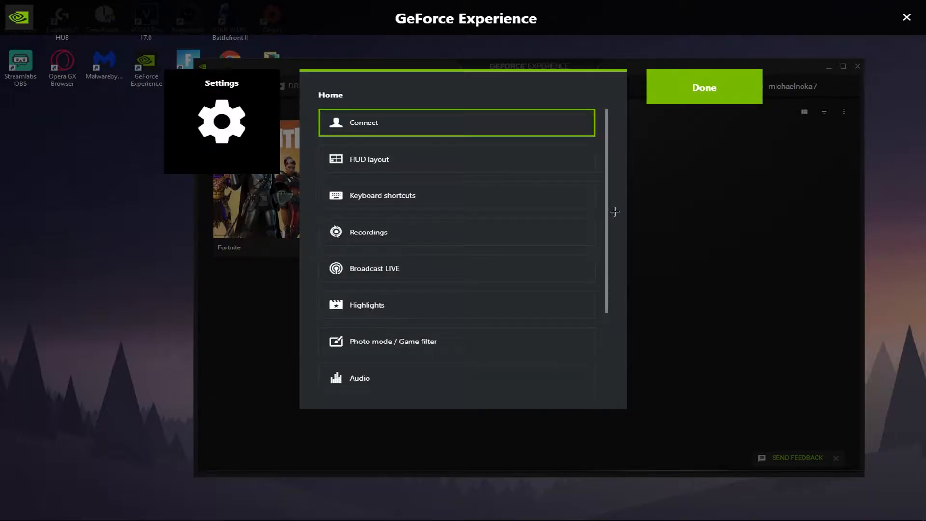
Review the overlay's Privacy control, Notifications and Video capture settings.
{"action": "scroll", "coordinate": [614, 128], "scroll_direction": "down", "scroll_amount": 1}
{"action": "scroll", "coordinate": [615, 144], "scroll_direction": "down", "scroll_amount": 3}
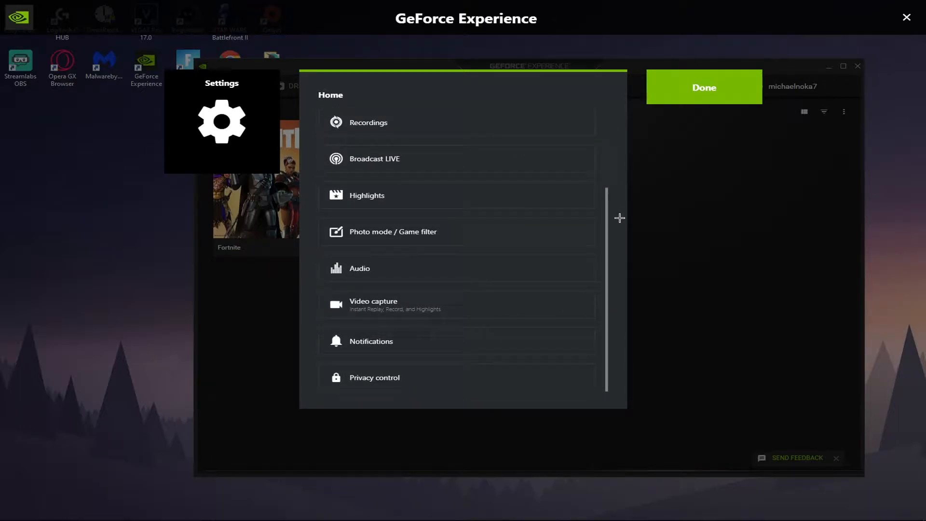
{"action": "left_click", "coordinate": [430, 384]}
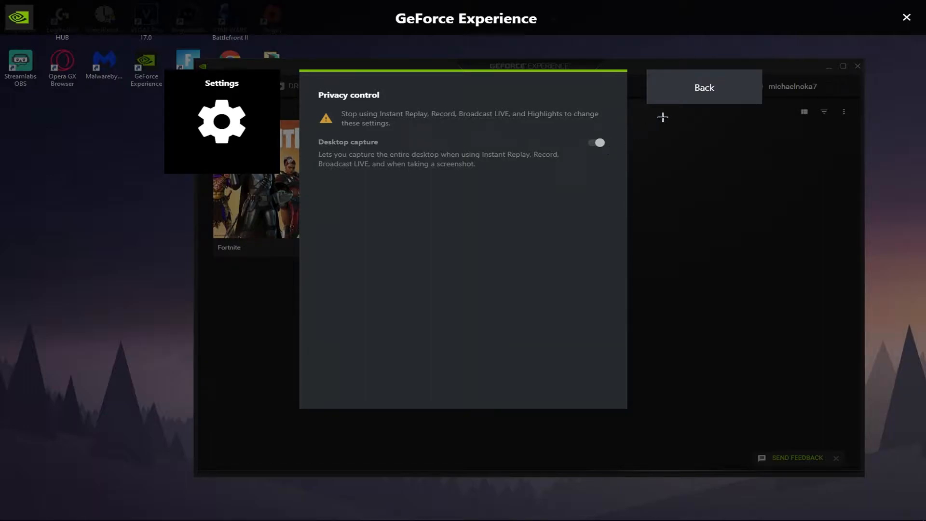
{"action": "left_click", "coordinate": [699, 88]}
{"action": "left_click", "coordinate": [429, 345]}
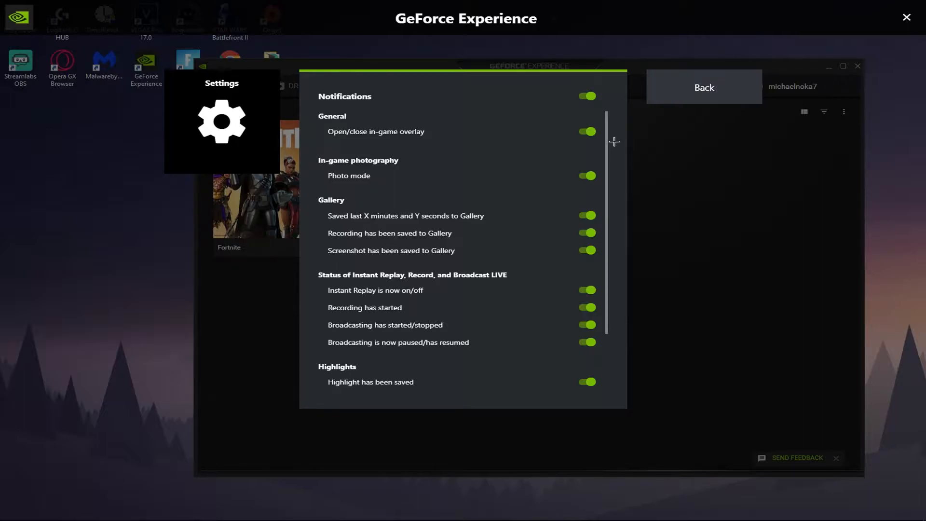
{"action": "left_click", "coordinate": [666, 103]}
{"action": "left_click", "coordinate": [420, 315]}
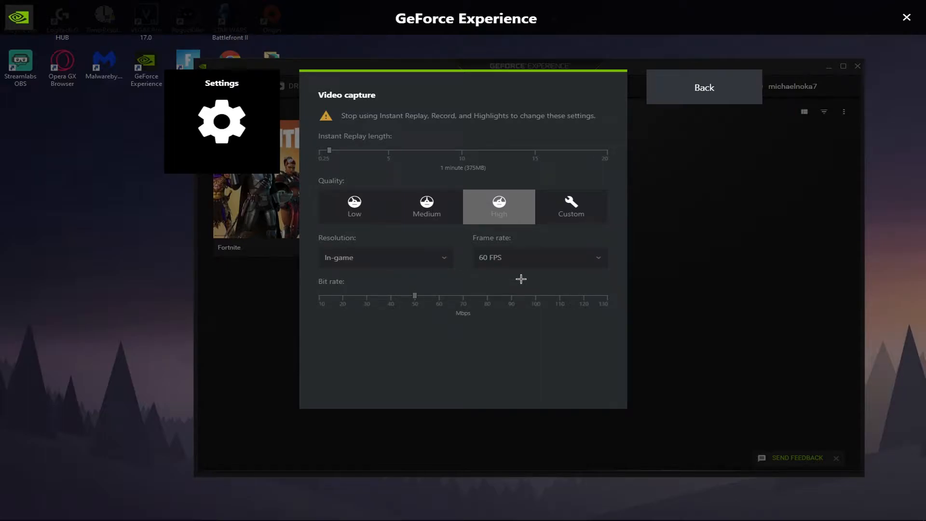
{"action": "left_click", "coordinate": [694, 99]}
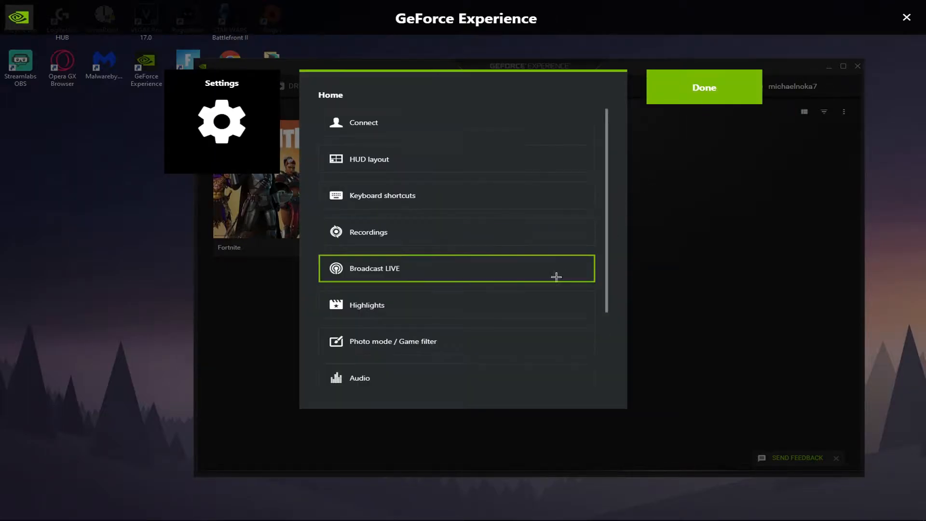
In the Audio settings, choose Microphone (3- Trust GXT 232 Microphone) as the microphone source.
{"action": "scroll", "coordinate": [502, 302], "scroll_direction": "down", "scroll_amount": 3}
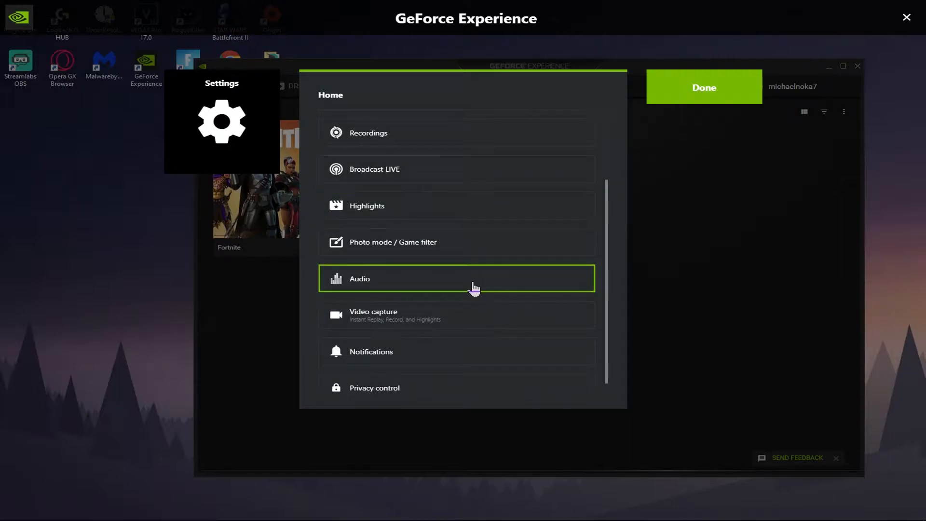
{"action": "left_click", "coordinate": [474, 288]}
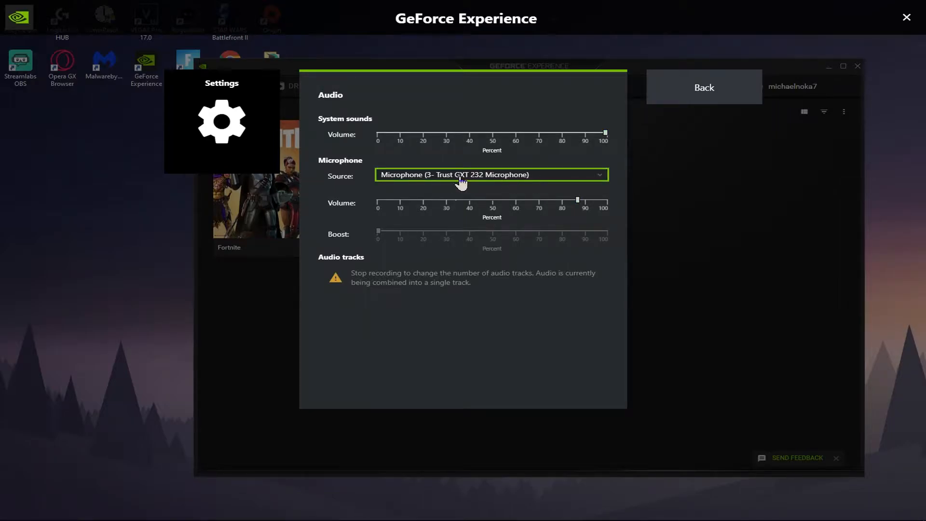
{"action": "left_click", "coordinate": [599, 178]}
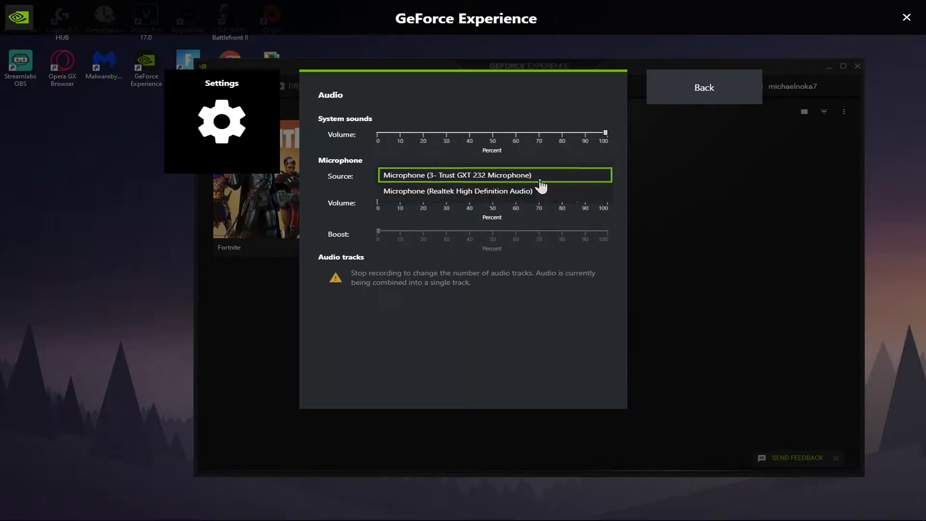
{"action": "left_click", "coordinate": [540, 176]}
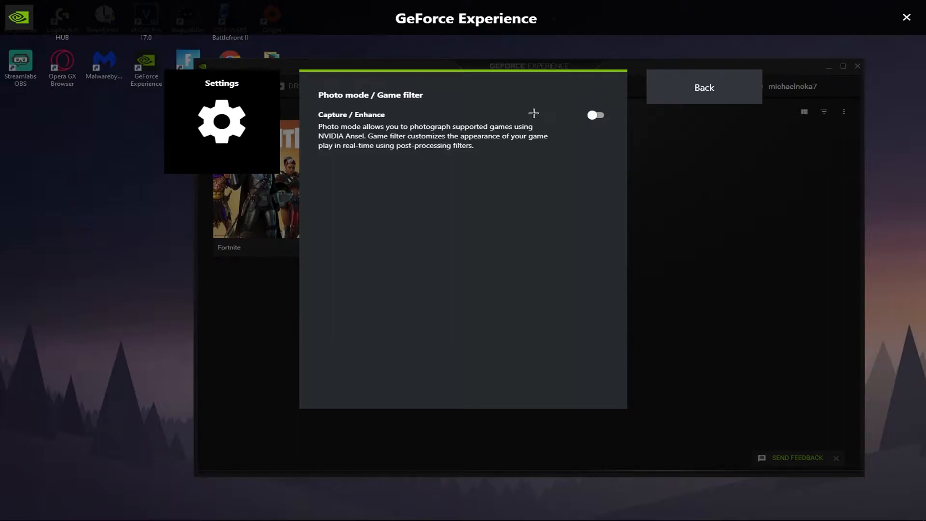
Leave the Photo mode / Game filter settings and review the Highlights capture and storage options.
{"action": "left_click", "coordinate": [688, 99]}
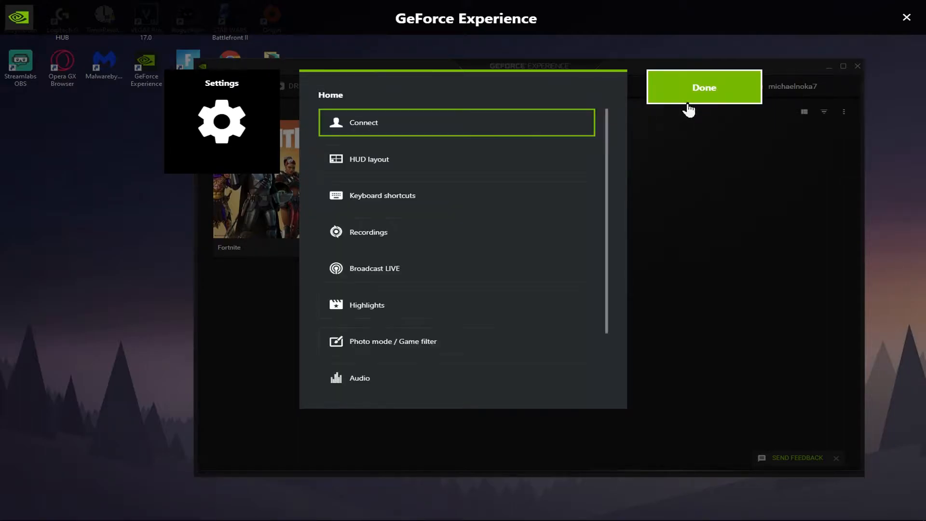
{"action": "left_click", "coordinate": [357, 317]}
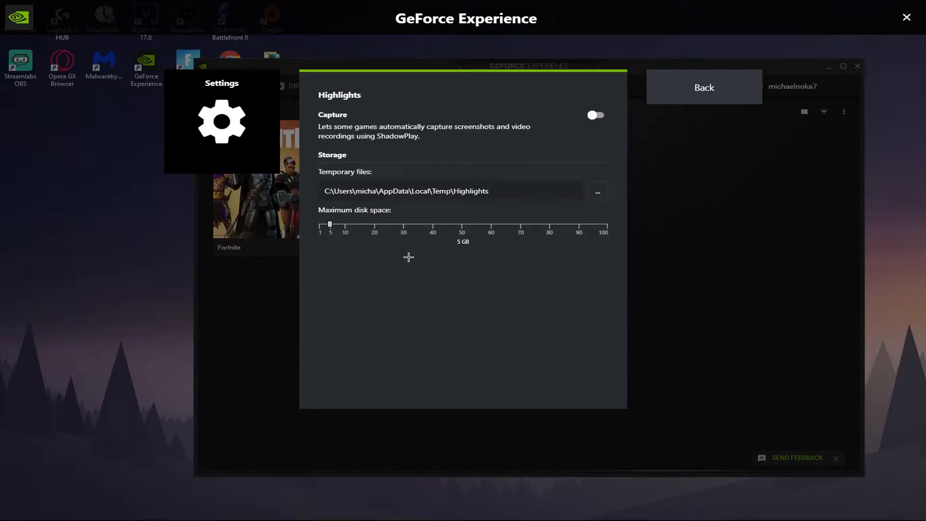
{"action": "key", "text": "Escape"}
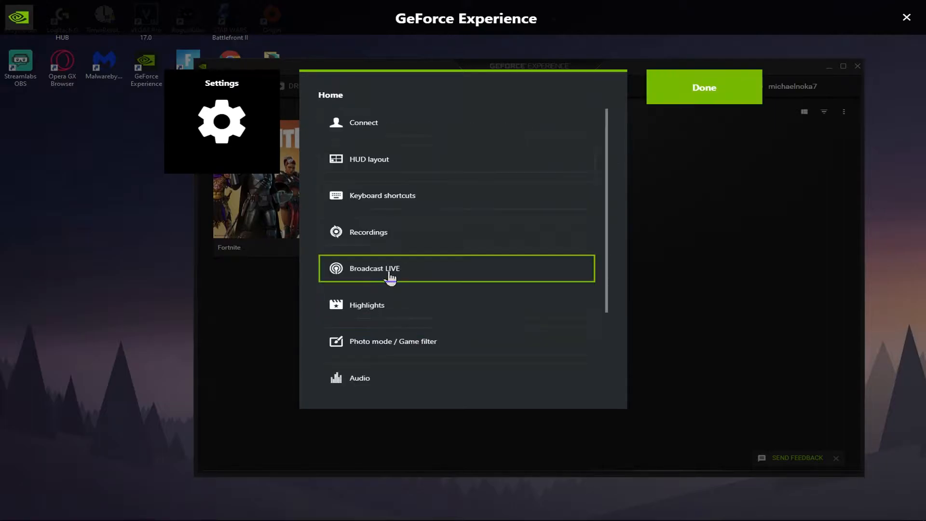
Compare the Broadcast LIVE destinations, select Twitch, and return to the settings list.
{"action": "left_click", "coordinate": [390, 275]}
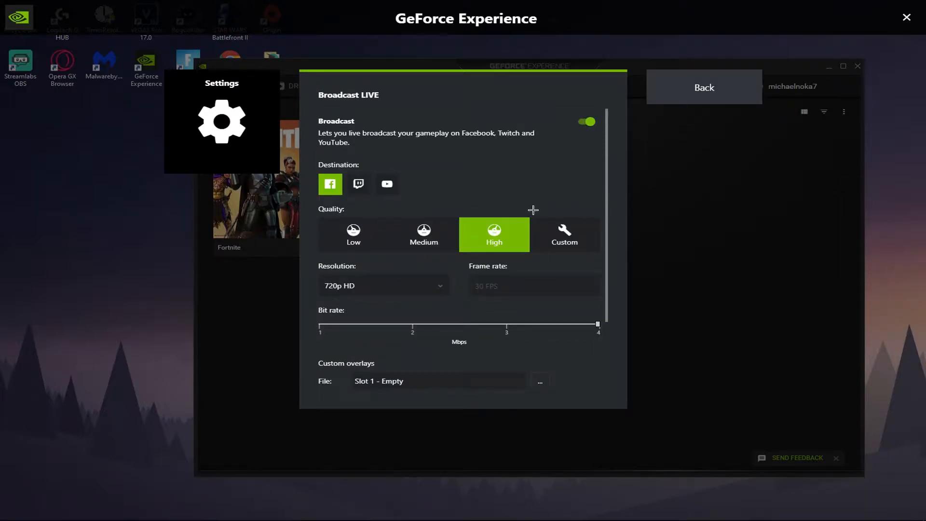
{"action": "left_click", "coordinate": [359, 186]}
{"action": "left_click", "coordinate": [387, 187]}
{"action": "left_click", "coordinate": [358, 185]}
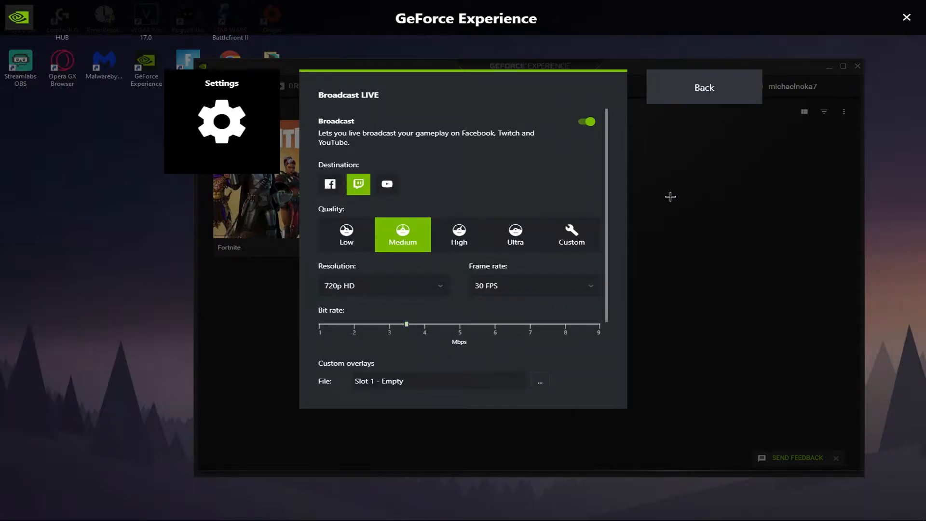
{"action": "left_click", "coordinate": [692, 97]}
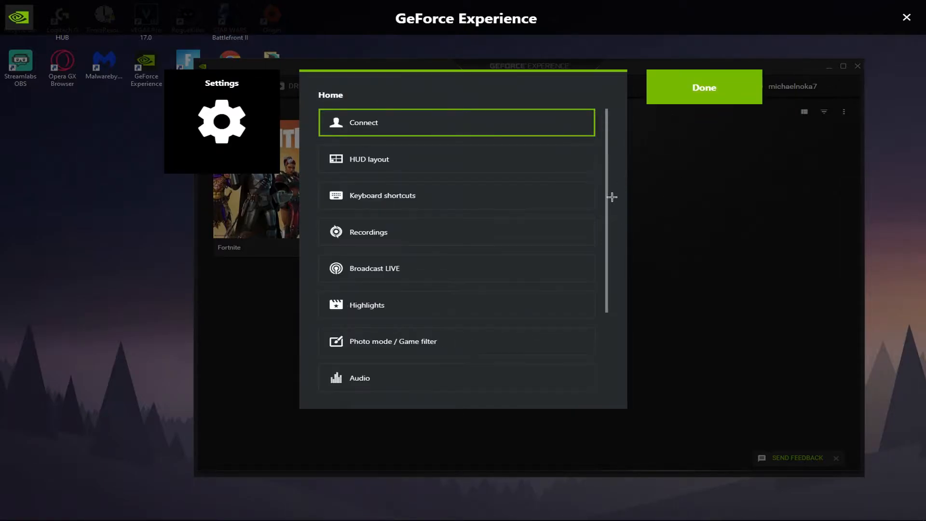
Review the temporary files and videos folder locations in the Recordings settings.
{"action": "left_click", "coordinate": [440, 233]}
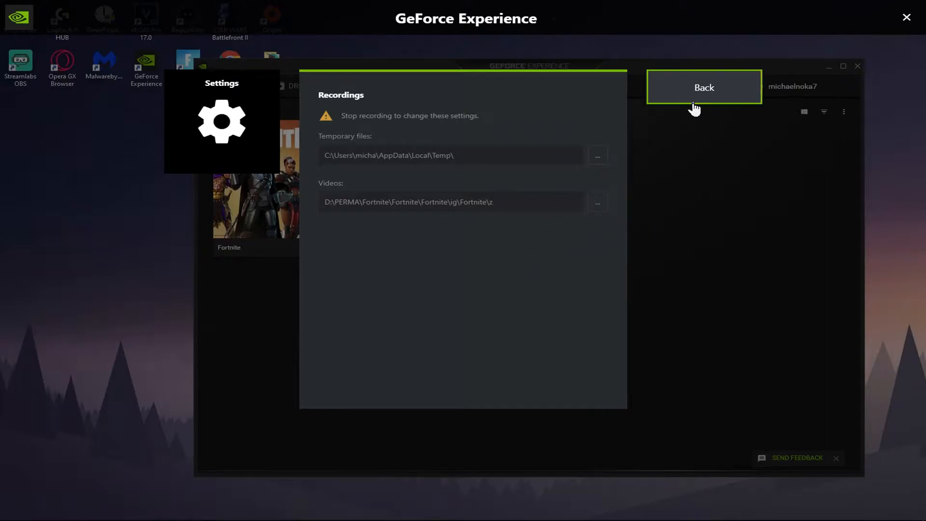
{"action": "left_click", "coordinate": [694, 101]}
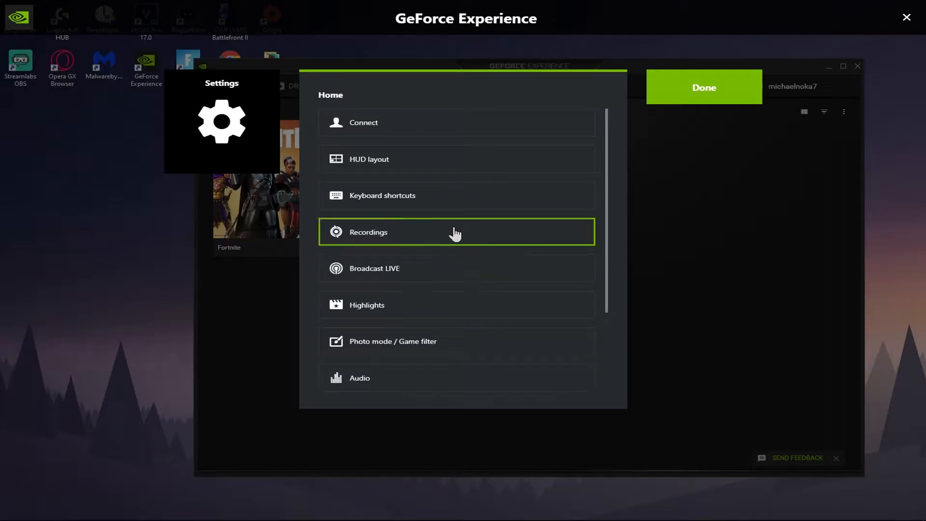
Try Z as the keyboard shortcut for saving the last 1.0 minutes recorded, and set it back to Alt+F10.
{"action": "left_click", "coordinate": [432, 199]}
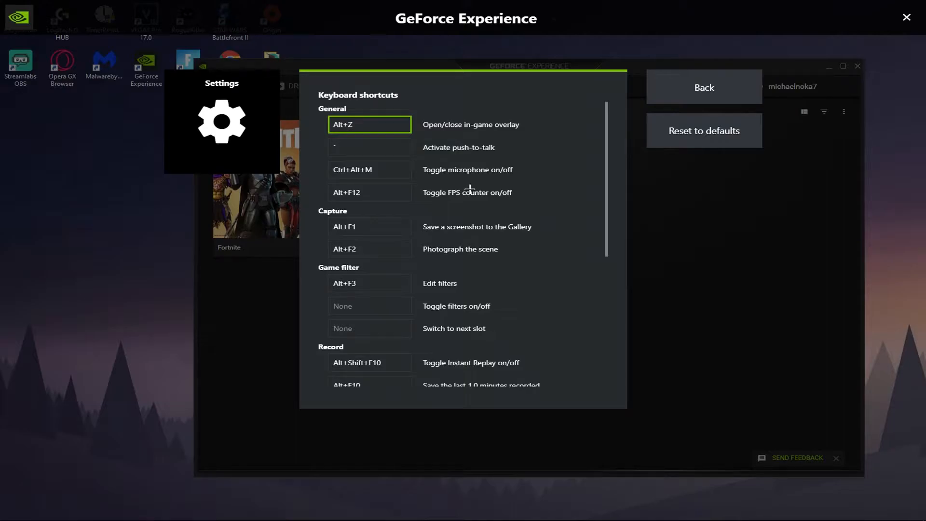
{"action": "left_click_drag", "start_coordinate": [610, 136], "coordinate": [533, 252]}
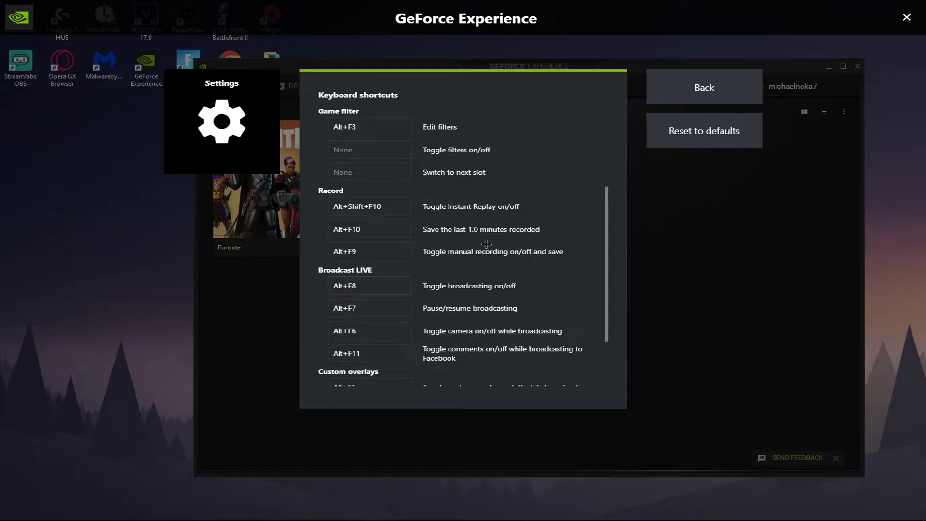
{"action": "left_click", "coordinate": [368, 231]}
{"action": "left_click", "coordinate": [379, 238]}
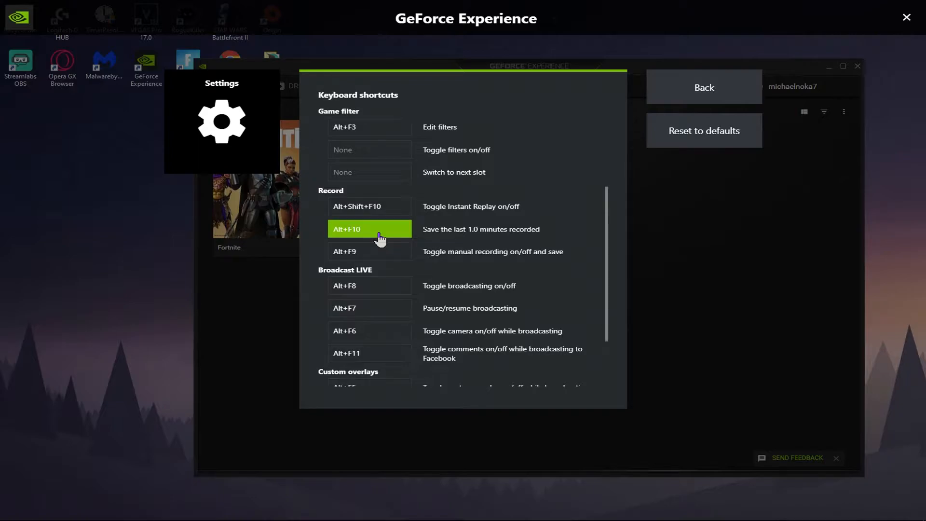
{"action": "key", "text": "z"}
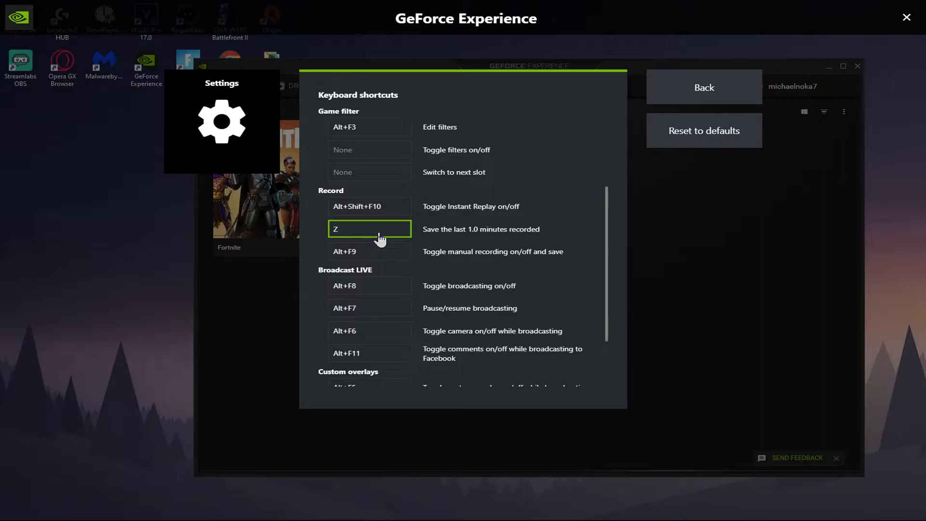
{"action": "left_click", "coordinate": [379, 234]}
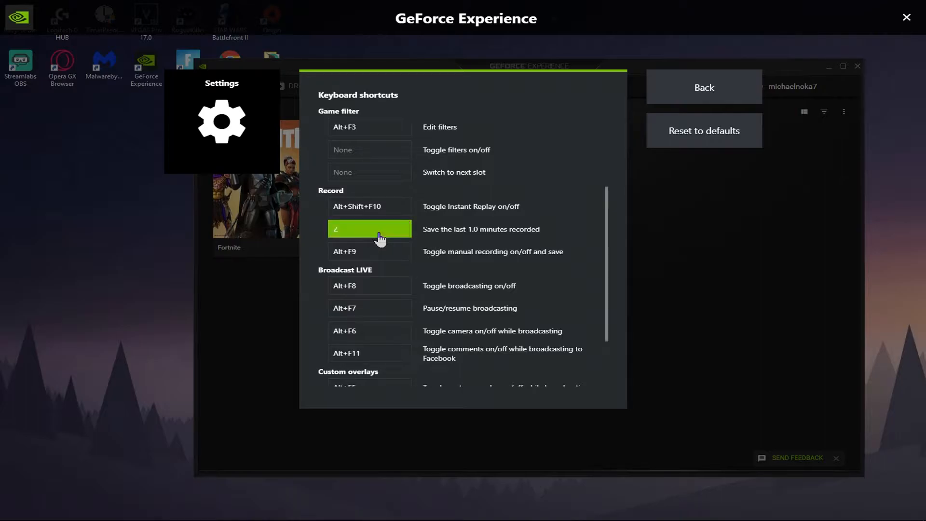
{"action": "key", "text": "alt+F10"}
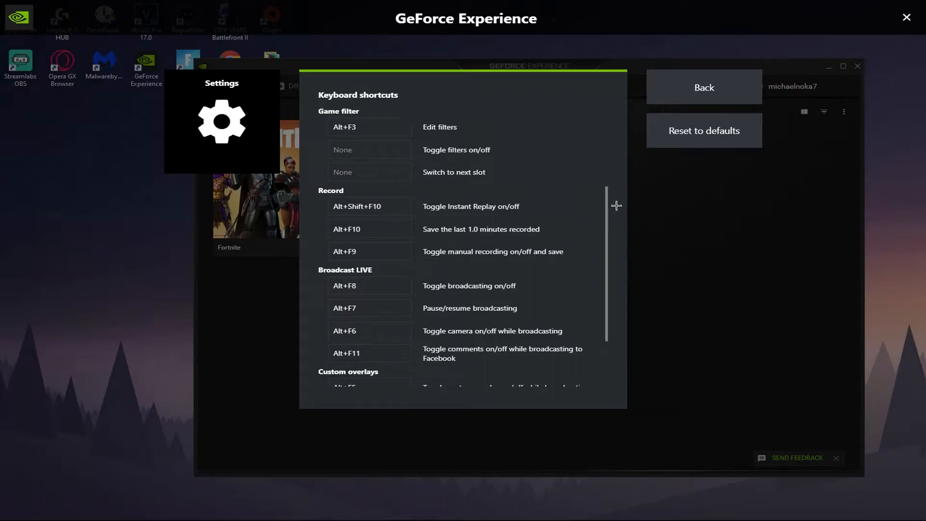
{"action": "left_click_drag", "start_coordinate": [612, 200], "coordinate": [609, 327]}
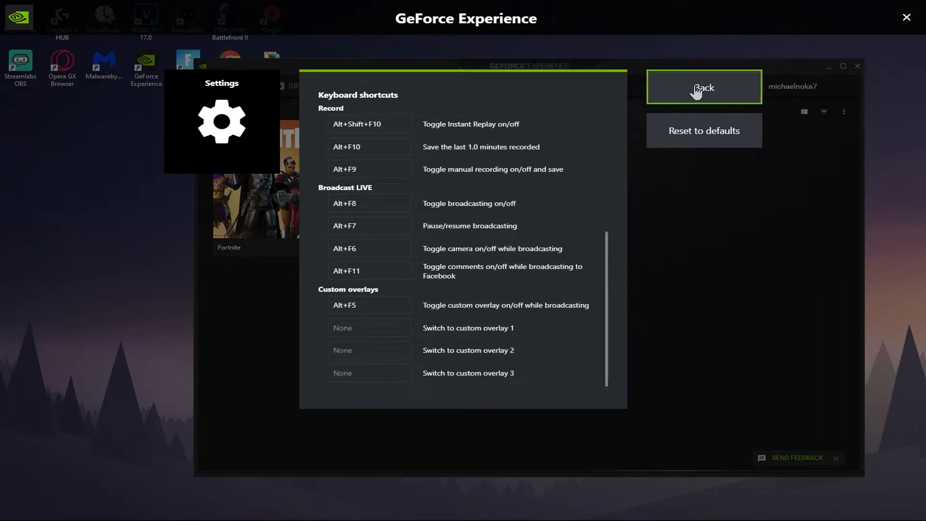
{"action": "left_click", "coordinate": [678, 99]}
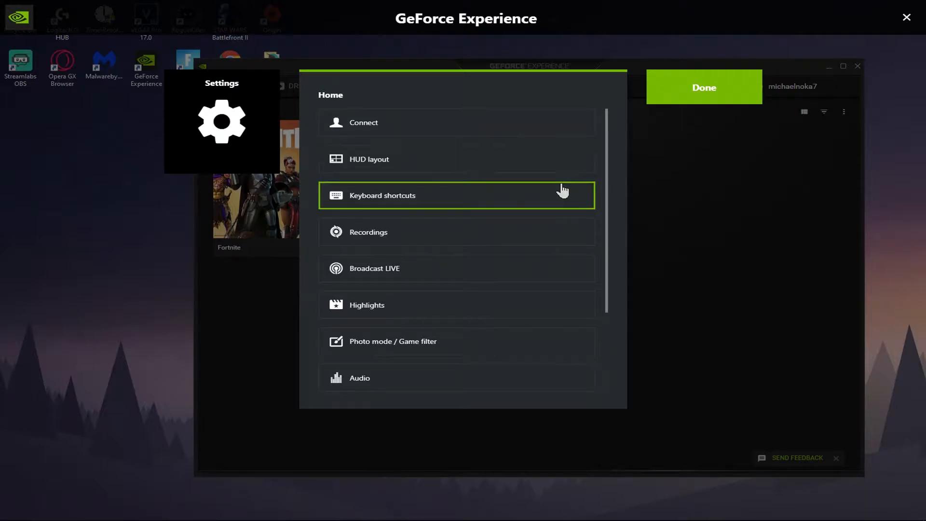
Examine the HUD layout options for the status indicator, FPS counter, viewers and comments.
{"action": "left_click", "coordinate": [537, 171]}
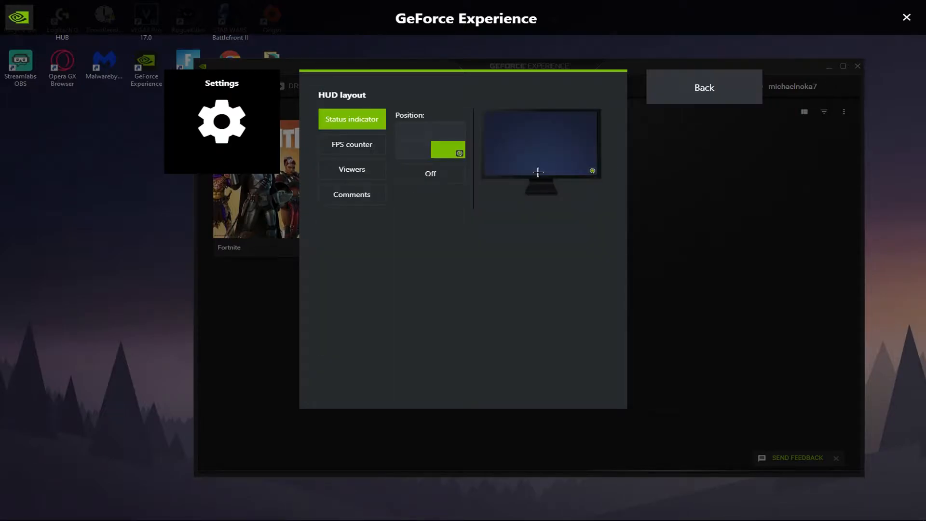
{"action": "left_click", "coordinate": [352, 147]}
{"action": "left_click", "coordinate": [355, 174]}
{"action": "left_click", "coordinate": [357, 192]}
{"action": "left_click", "coordinate": [357, 176]}
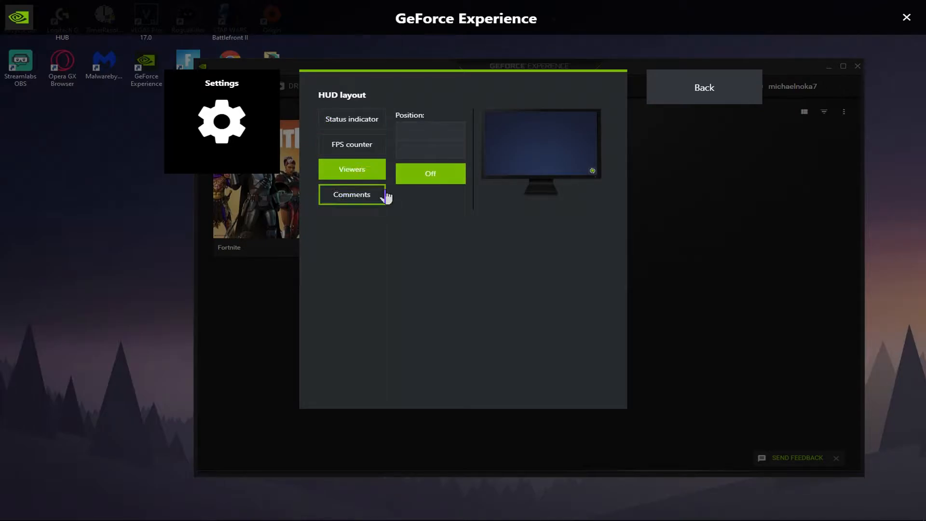
{"action": "left_click", "coordinate": [368, 192]}
{"action": "left_click", "coordinate": [366, 178]}
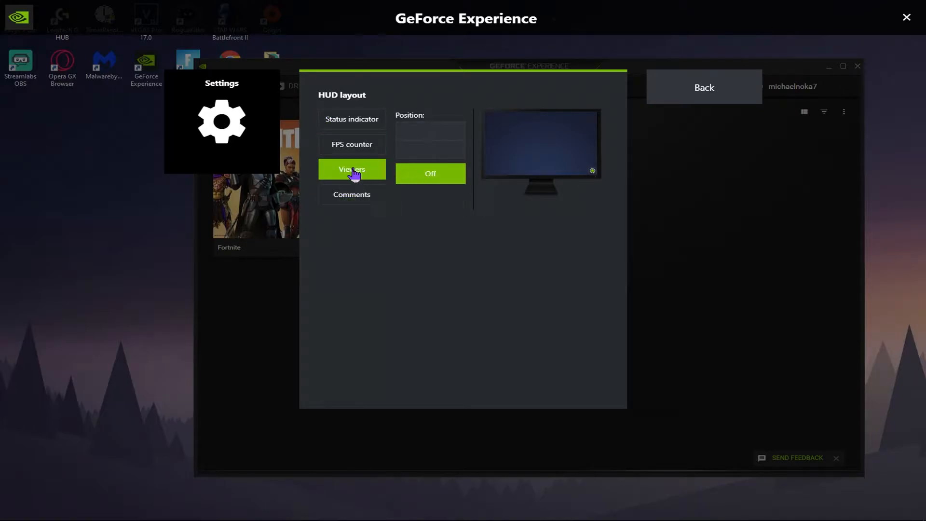
{"action": "left_click", "coordinate": [355, 194]}
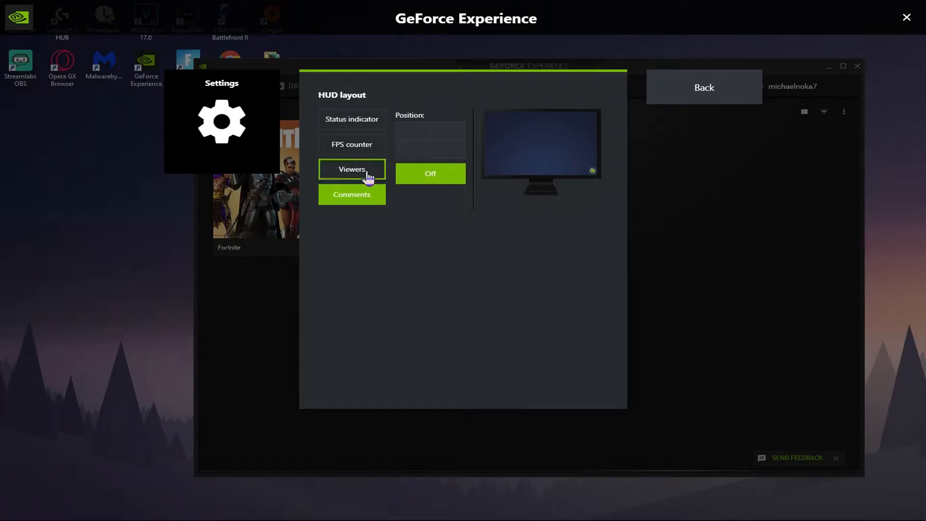
Try placing the FPS counter in the upper-left corner of the HUD, and switch it off again.
{"action": "left_click", "coordinate": [364, 155]}
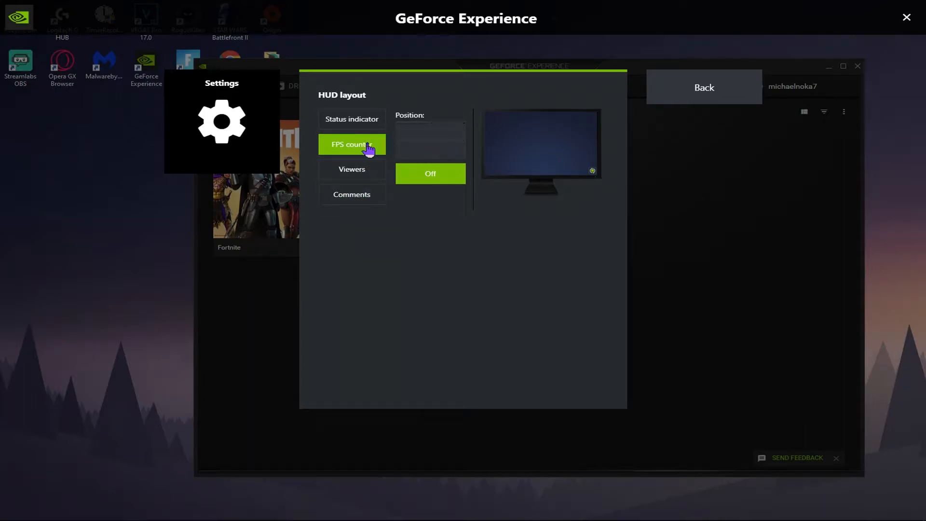
{"action": "left_click", "coordinate": [424, 140]}
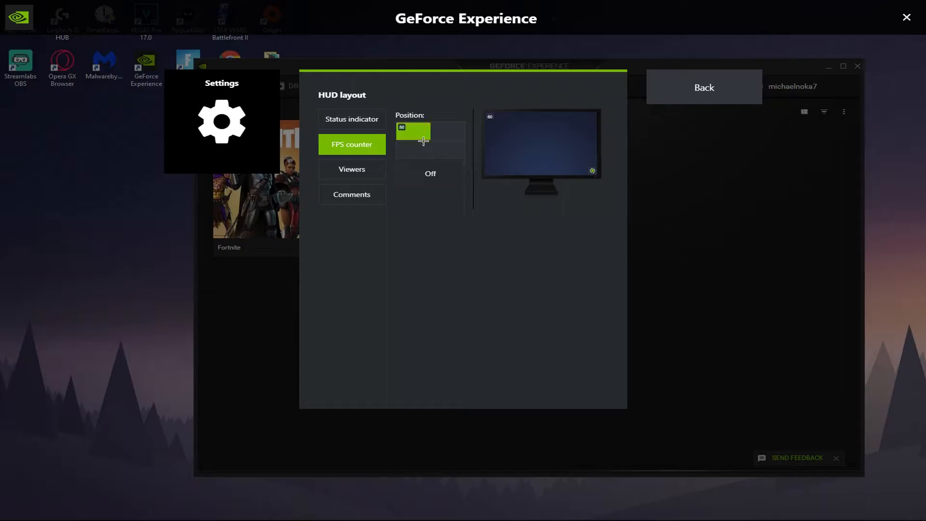
{"action": "left_click", "coordinate": [425, 175]}
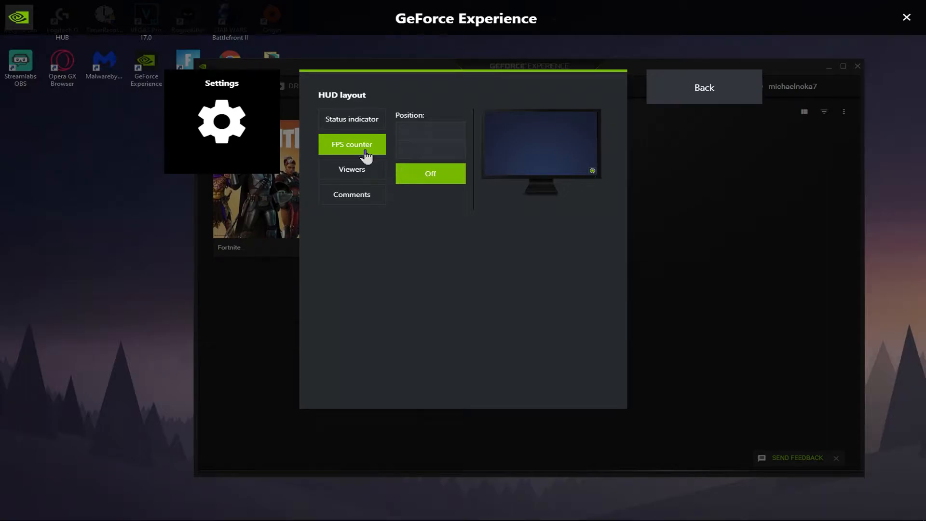
Turn off the status indicator in the HUD layout and return to the main settings list.
{"action": "left_click", "coordinate": [355, 125]}
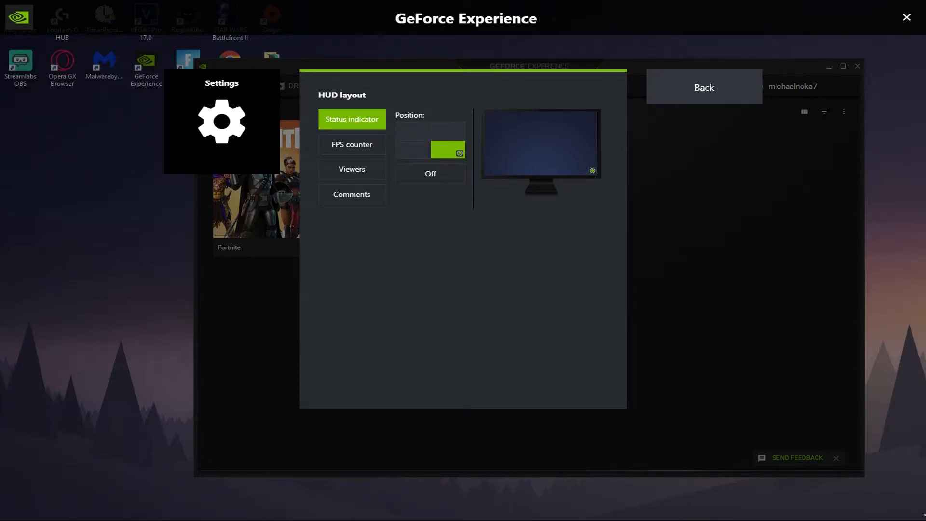
{"action": "left_click", "coordinate": [444, 186]}
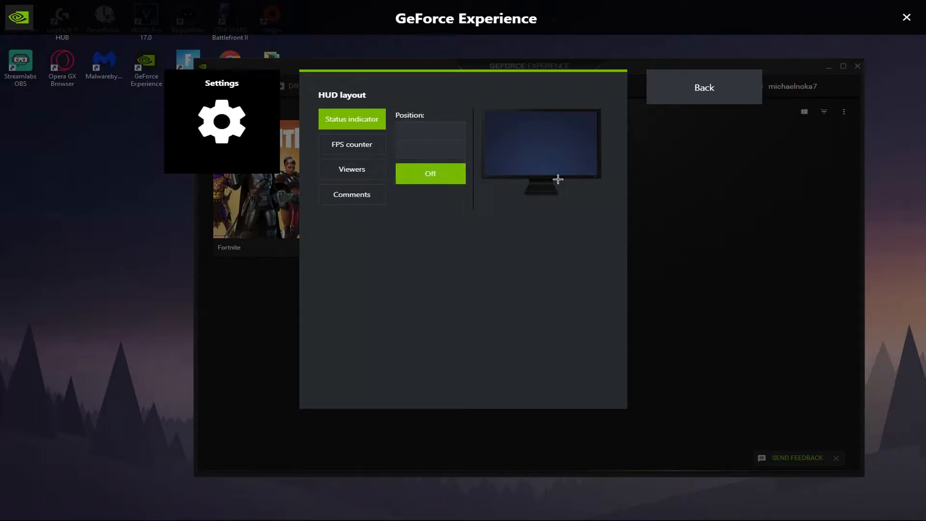
{"action": "left_click", "coordinate": [688, 105]}
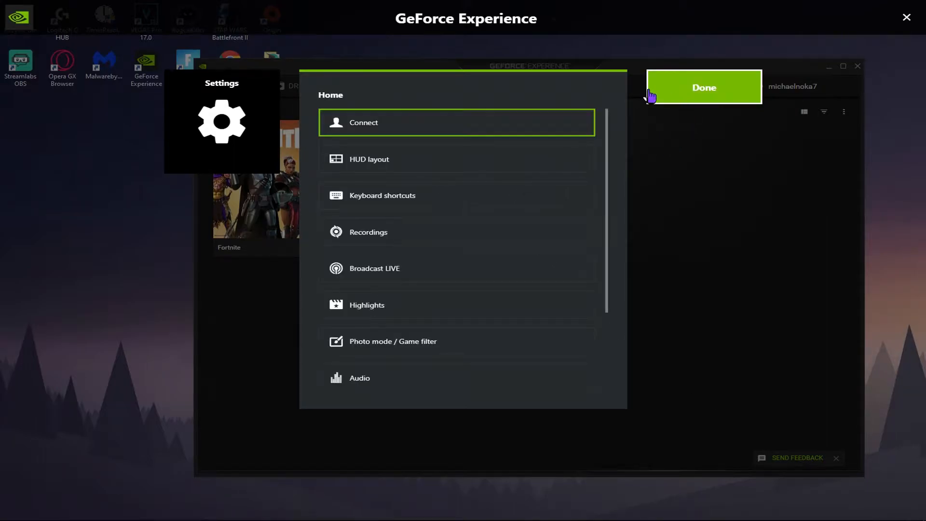
Review the linked accounts in the Connect settings and close the overlay settings.
{"action": "left_click", "coordinate": [462, 124]}
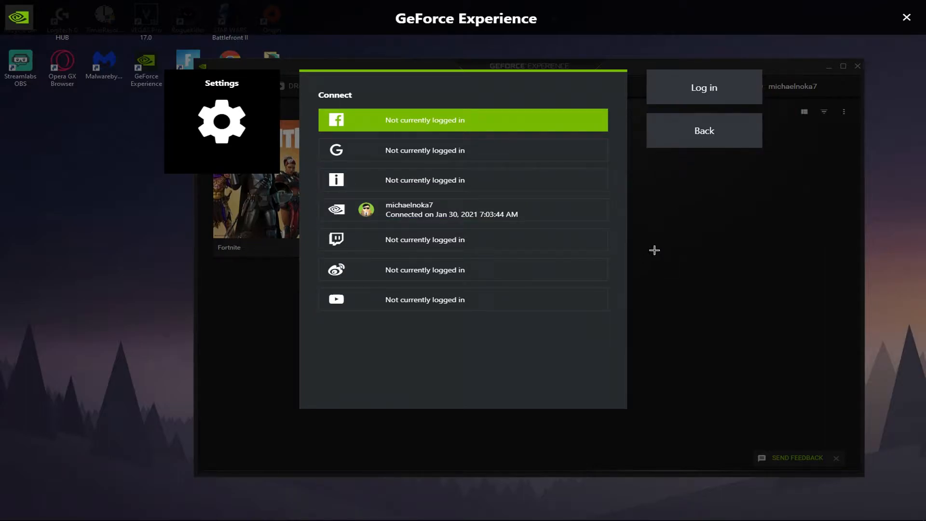
{"action": "left_click", "coordinate": [735, 131]}
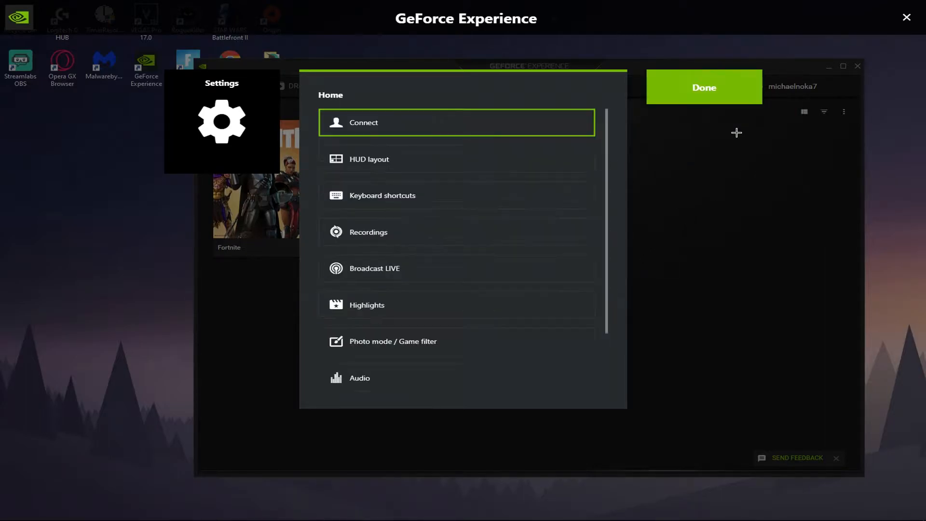
{"action": "left_click", "coordinate": [723, 91]}
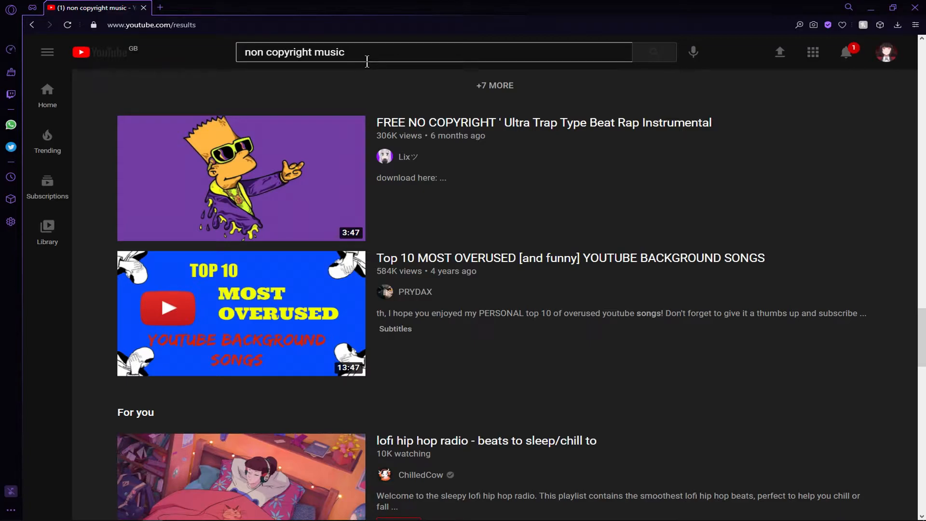
In the browser, open the YouTube video "FREE NO COPYRIGHT ' Ultra Trap Type Beat Rap Instrumental" and copy its URL.
{"action": "left_click", "coordinate": [350, 144]}
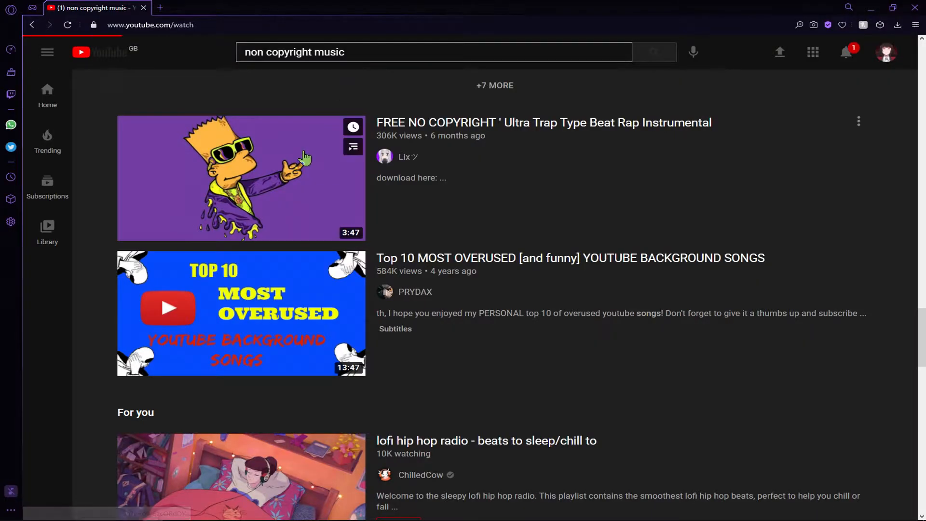
{"action": "left_click", "coordinate": [173, 200]}
{"action": "left_click_drag", "start_coordinate": [135, 25], "coordinate": [152, 30]}
{"action": "triple_click", "coordinate": [152, 30]}
{"action": "right_click", "coordinate": [149, 28]}
{"action": "left_click", "coordinate": [195, 66]}
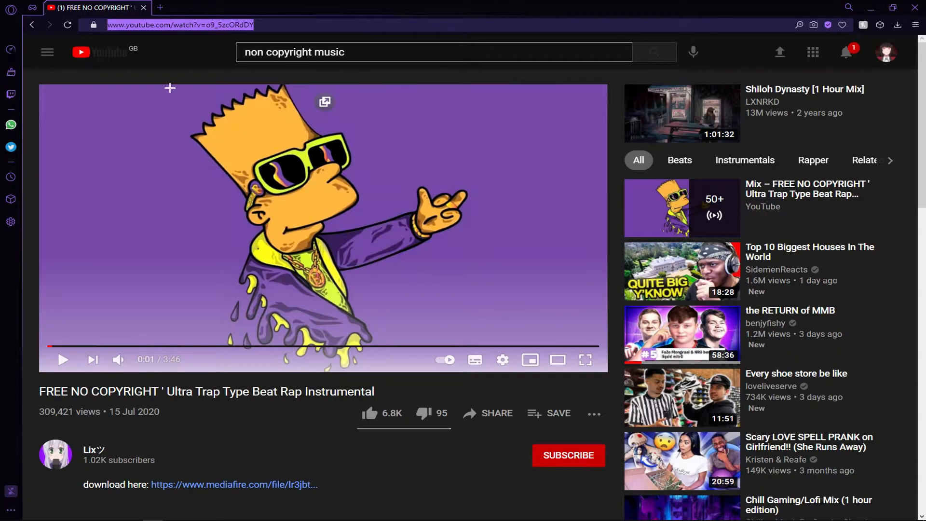
Open the AmoyShare Free MP3 Finder site in a new tab.
{"action": "left_click", "coordinate": [160, 7]}
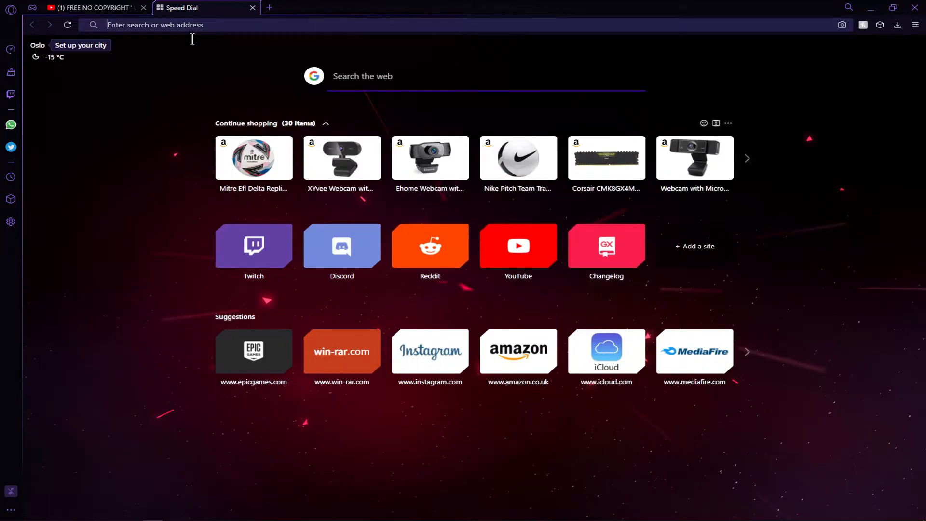
{"action": "type", "text": "amo"}
{"action": "left_click", "coordinate": [193, 39]}
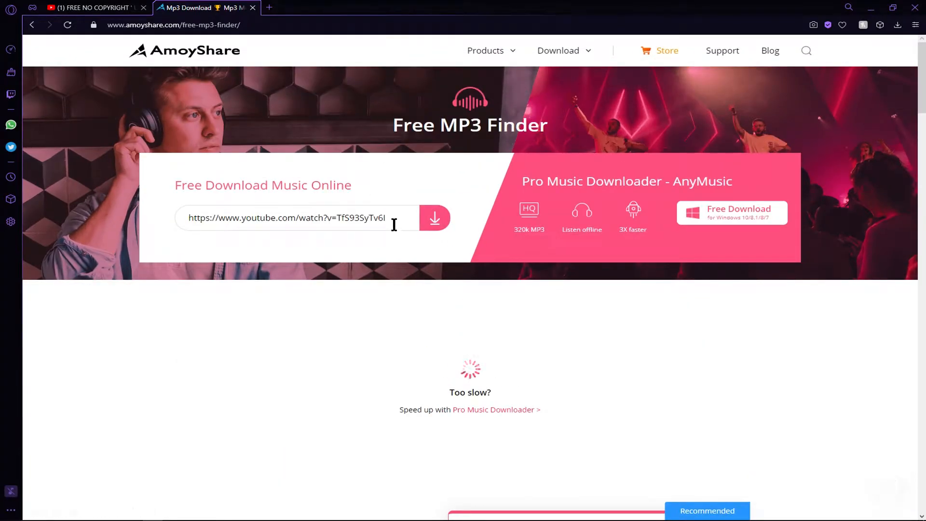
Replace the link in the Free Download Music Online field with the copied YouTube video URL.
{"action": "left_click_drag", "start_coordinate": [398, 225], "coordinate": [167, 225]}
{"action": "key", "text": "BackSpace"}
{"action": "right_click", "coordinate": [225, 222]}
{"action": "left_click", "coordinate": [269, 291]}
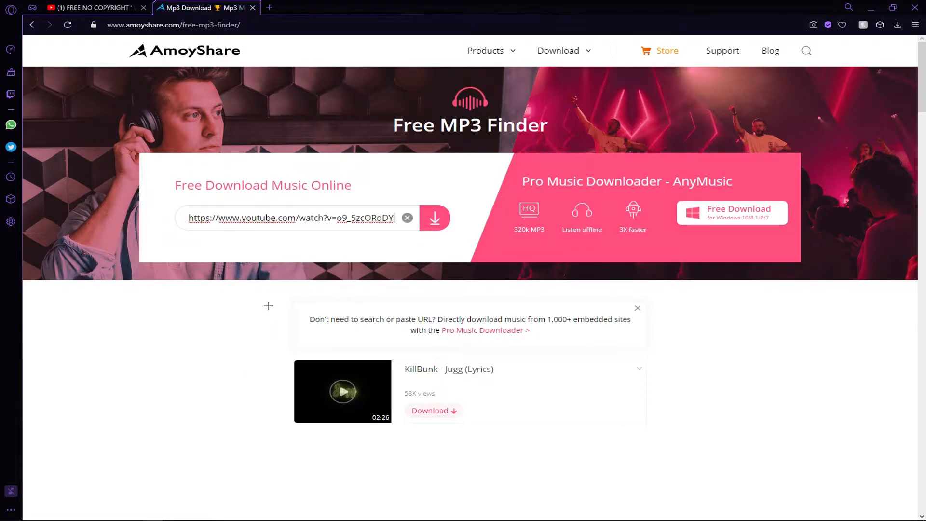
Look up the pasted video link and download the track as a 128k MP3.
{"action": "left_click", "coordinate": [437, 218]}
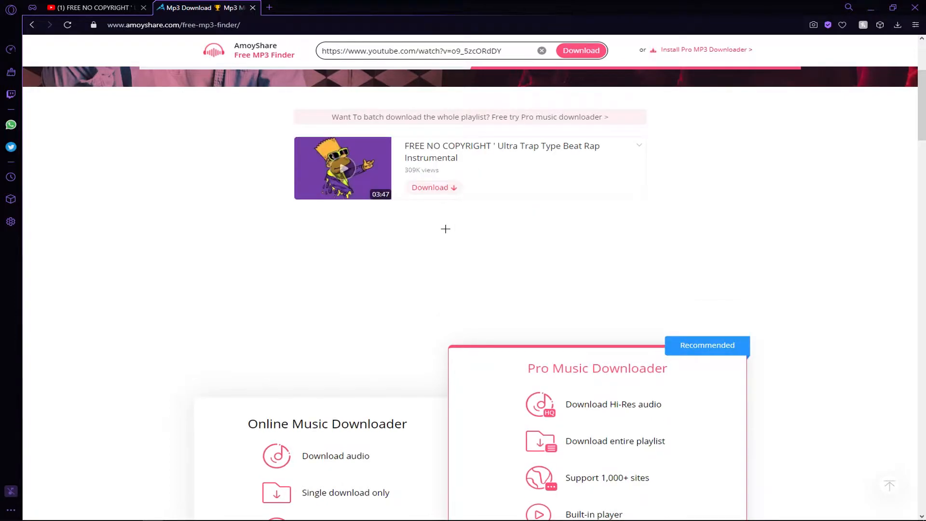
{"action": "left_click", "coordinate": [438, 187]}
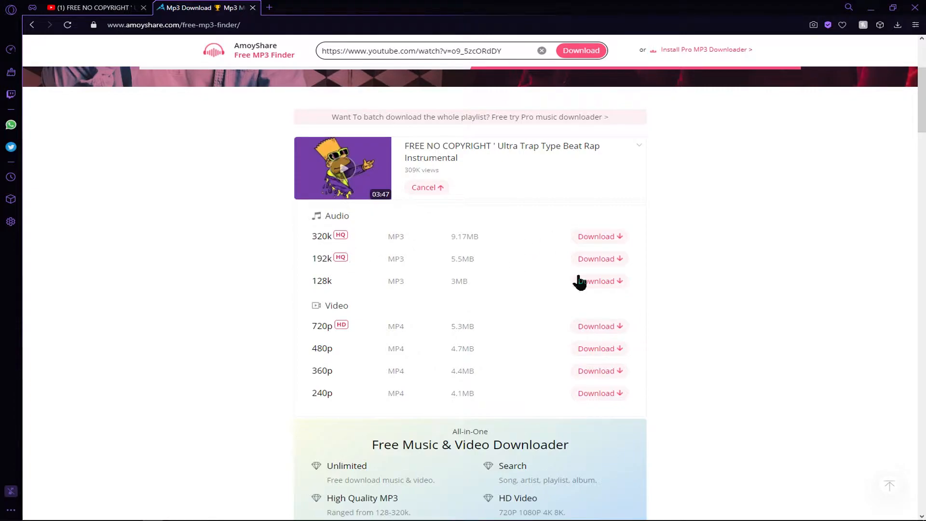
{"action": "left_click", "coordinate": [618, 288]}
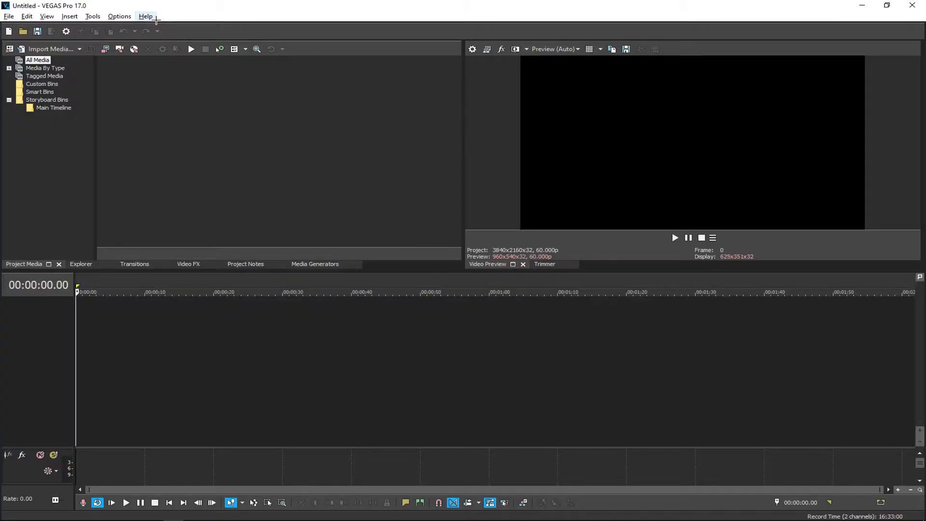
In VEGAS Pro, import best clip ever.mp4 and the three Fortnite clips following it in the Fortnite folder.
{"action": "left_click", "coordinate": [8, 15]}
{"action": "mouse_move", "coordinate": [70, 136]}
{"action": "mouse_move", "coordinate": [121, 119]}
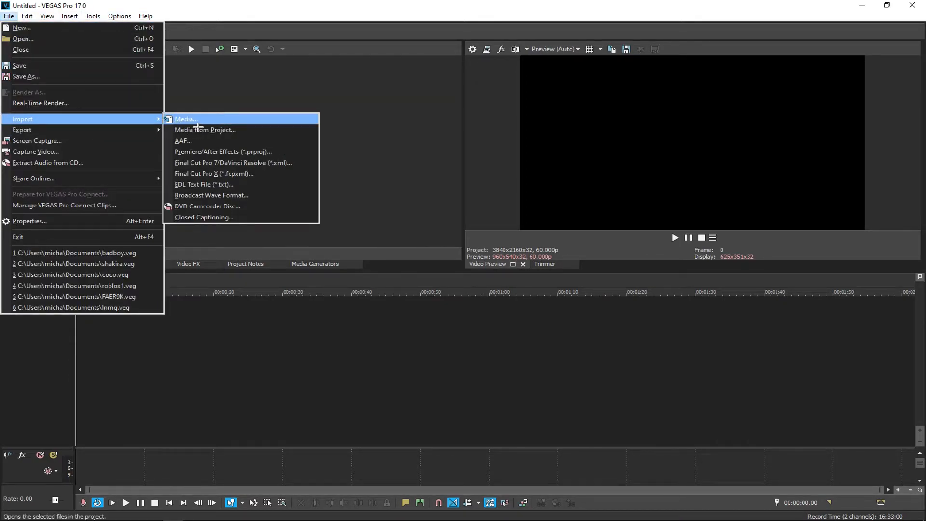
{"action": "left_click", "coordinate": [198, 123]}
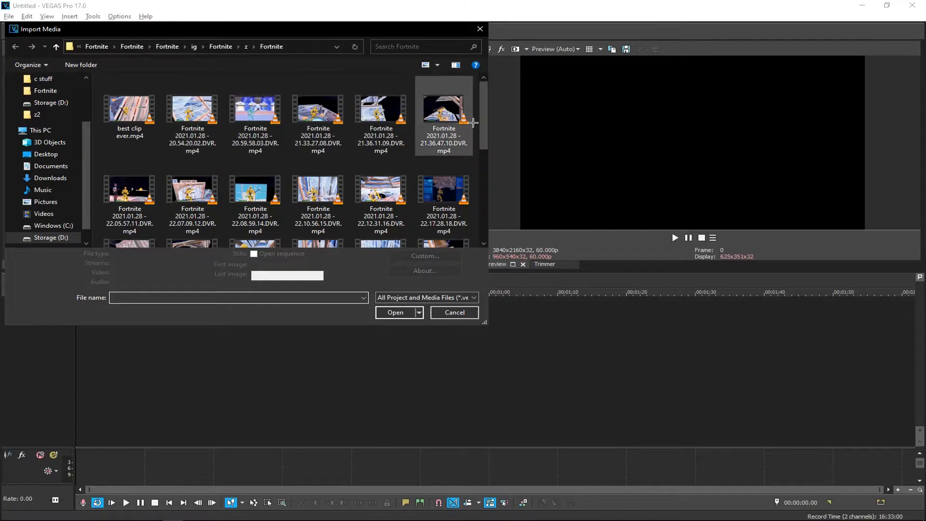
{"action": "left_click_drag", "start_coordinate": [484, 109], "coordinate": [490, 77]}
{"action": "left_click_drag", "start_coordinate": [99, 110], "coordinate": [337, 118]}
{"action": "left_click", "coordinate": [396, 318]}
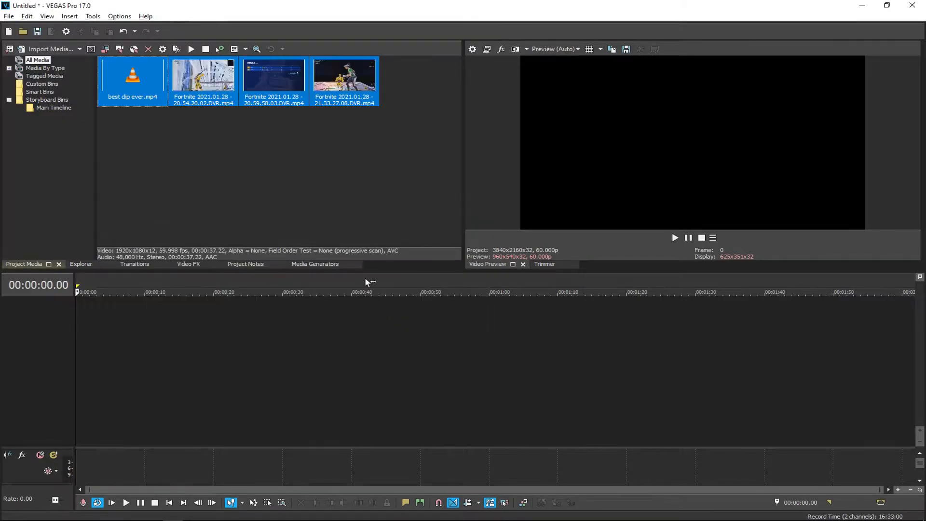
Import the downloaded "FREE NO COPYRIGHT ' Ultra Trap Type Beat" track from the Downloads folder into the project media.
{"action": "left_click", "coordinate": [9, 16]}
{"action": "mouse_move", "coordinate": [131, 119]}
{"action": "left_click", "coordinate": [185, 118]}
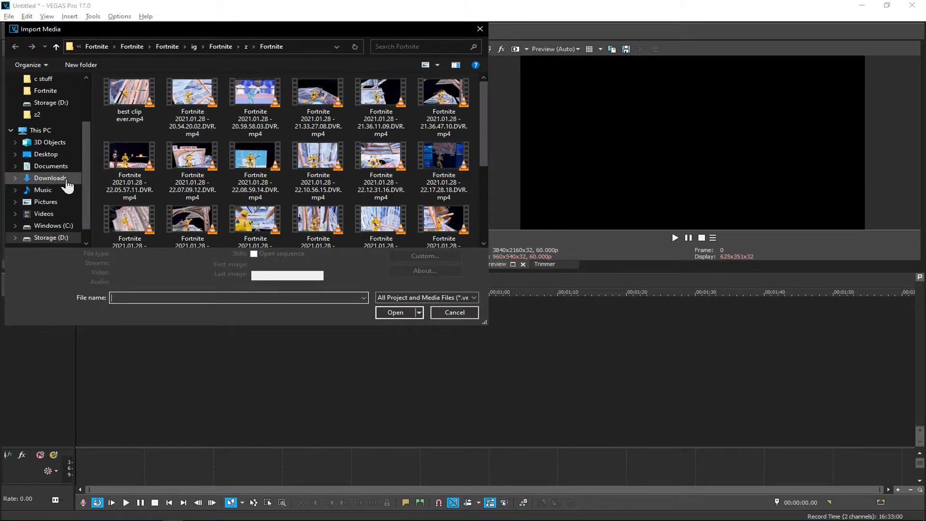
{"action": "left_click", "coordinate": [50, 178]}
{"action": "double_click", "coordinate": [159, 67]}
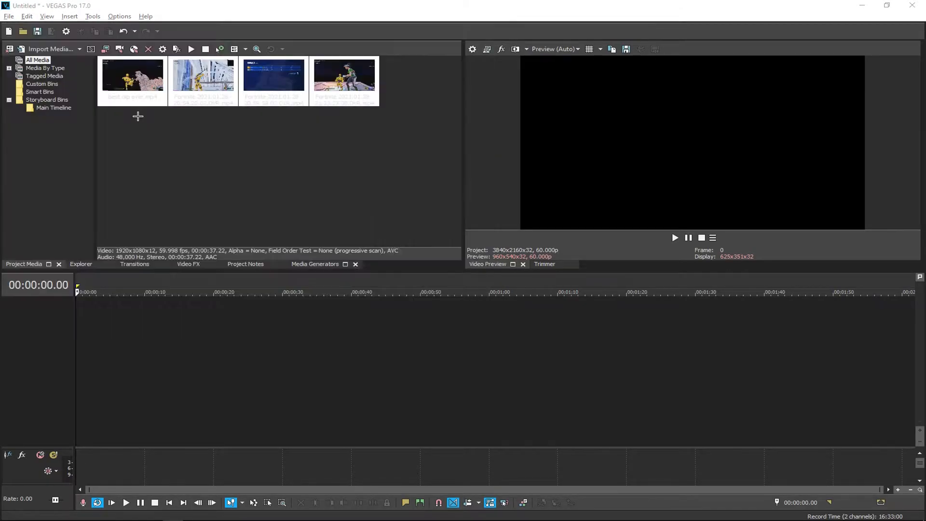
Place best clip ever.mp4 at the start of the empty timeline.
{"action": "left_click", "coordinate": [367, 160]}
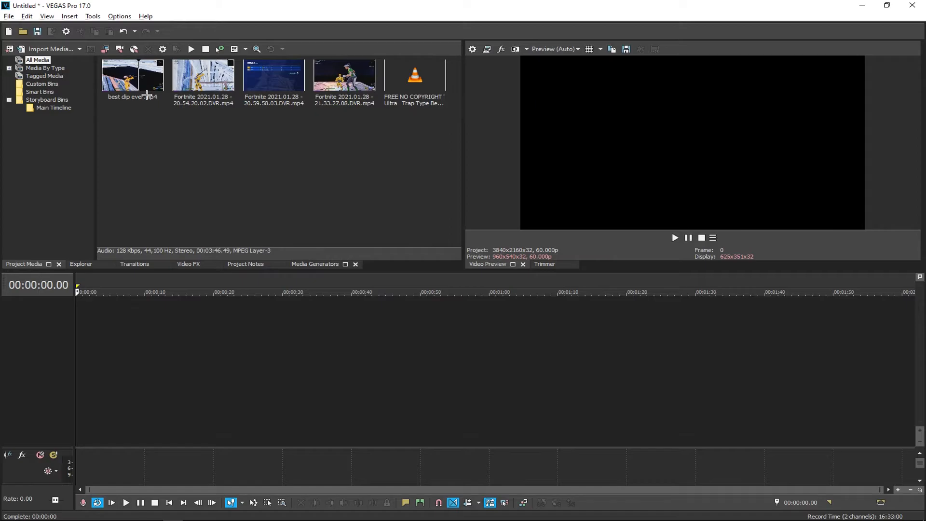
{"action": "left_click_drag", "start_coordinate": [147, 95], "coordinate": [84, 336]}
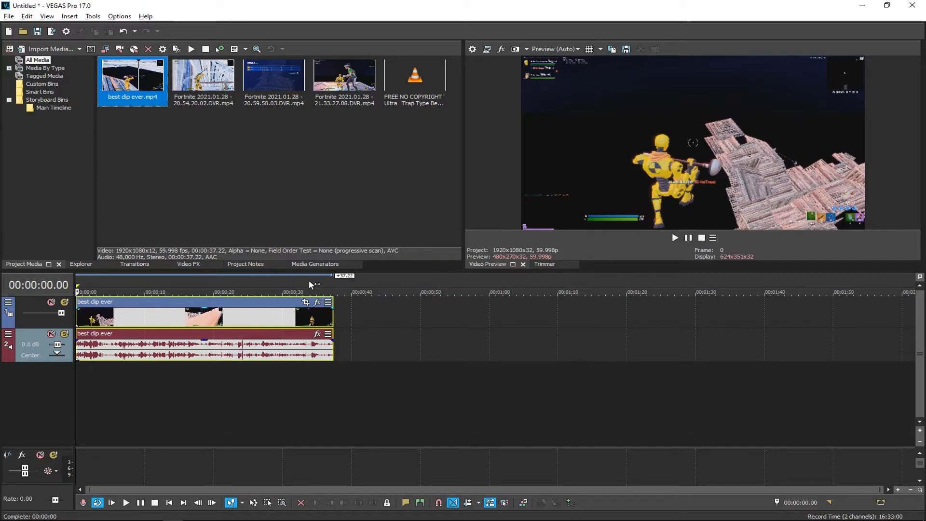
Find where the highlight begins in the best clip ever event and split it there, at 00:00:30.35.
{"action": "mouse_move", "coordinate": [106, 278]}
{"action": "left_mouse_down"}
{"action": "mouse_move", "coordinate": [332, 277]}
{"action": "mouse_move", "coordinate": [116, 277]}
{"action": "left_mouse_up"}
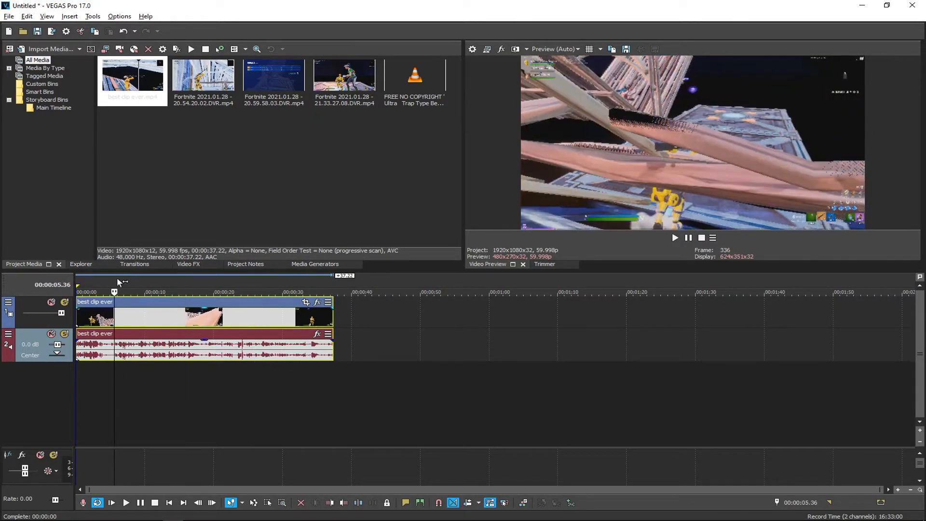
{"action": "left_click", "coordinate": [282, 282]}
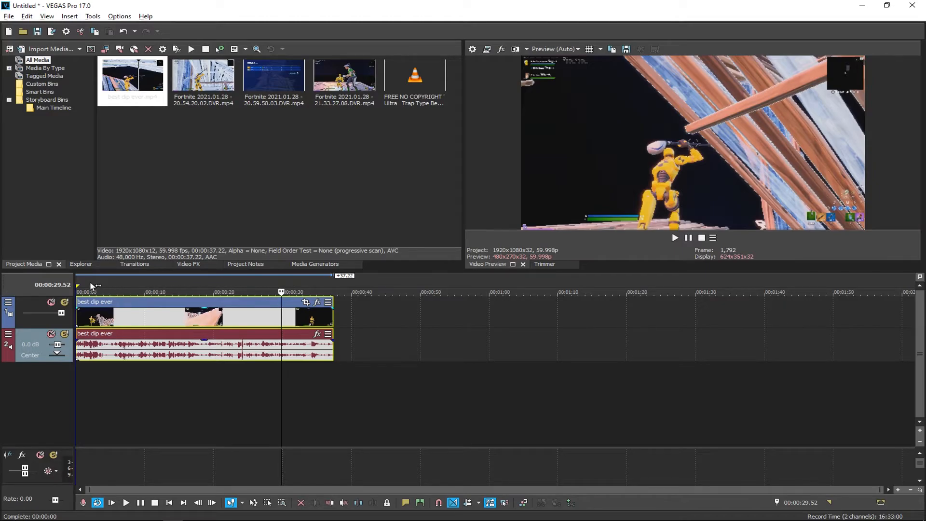
{"action": "left_click_drag", "start_coordinate": [81, 285], "coordinate": [291, 283]}
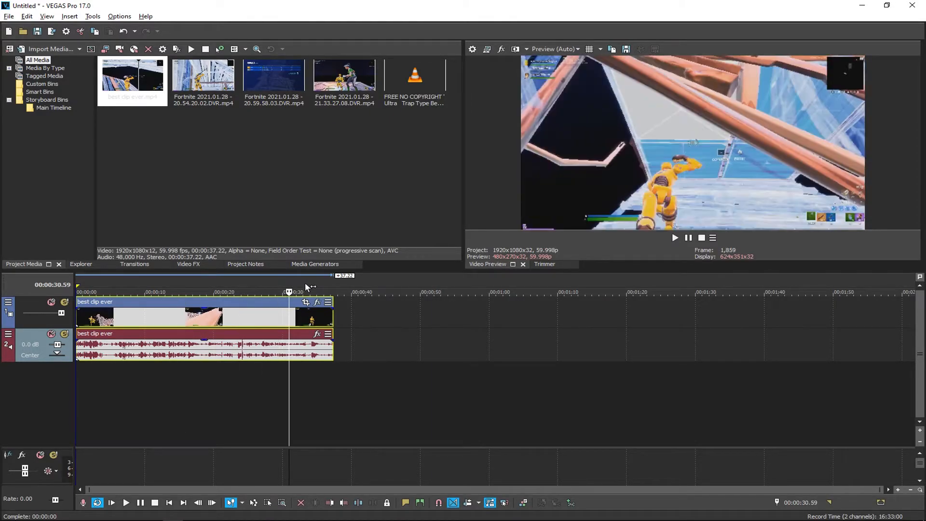
{"action": "left_click", "coordinate": [283, 285]}
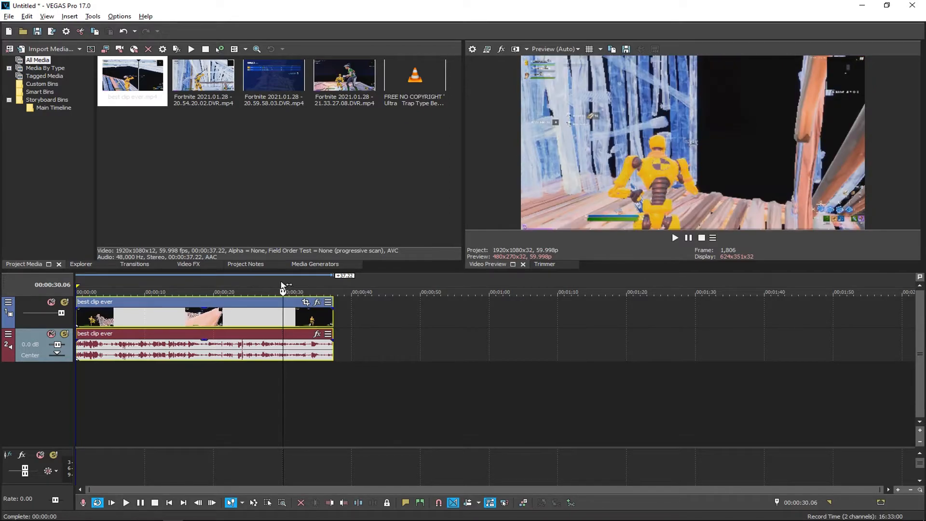
{"action": "left_click", "coordinate": [278, 285]}
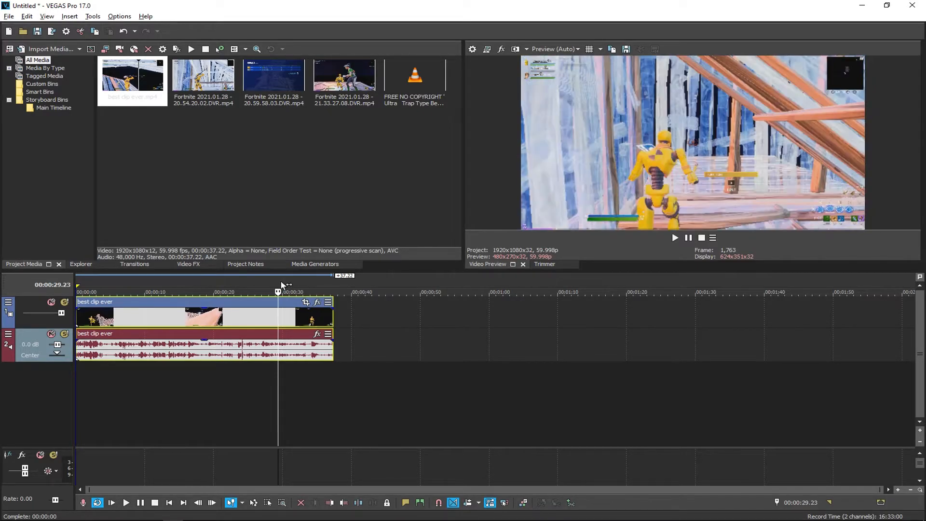
{"action": "left_click", "coordinate": [287, 282]}
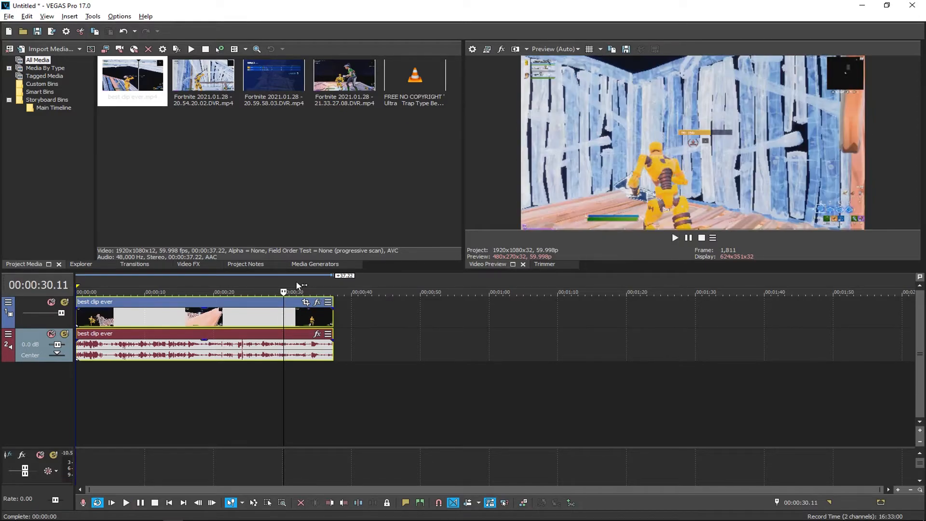
{"action": "key", "text": "space"}
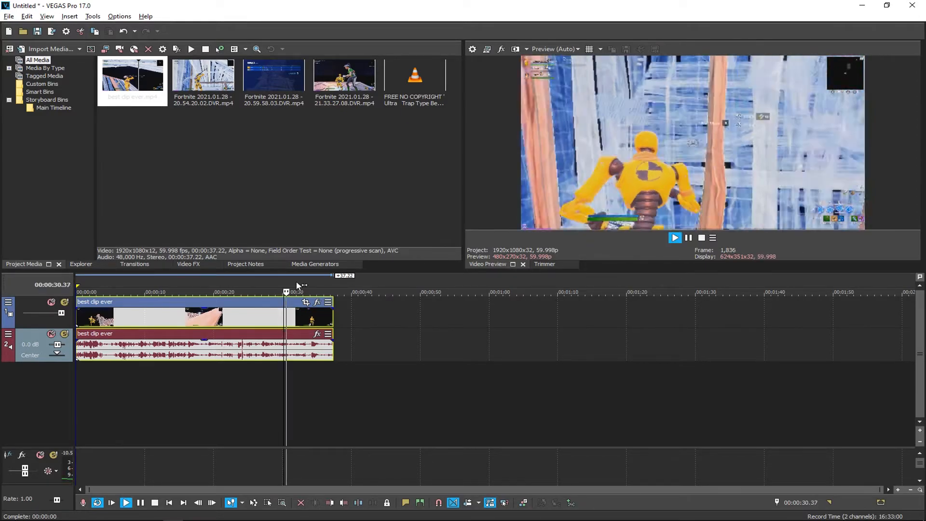
{"action": "key", "text": "space"}
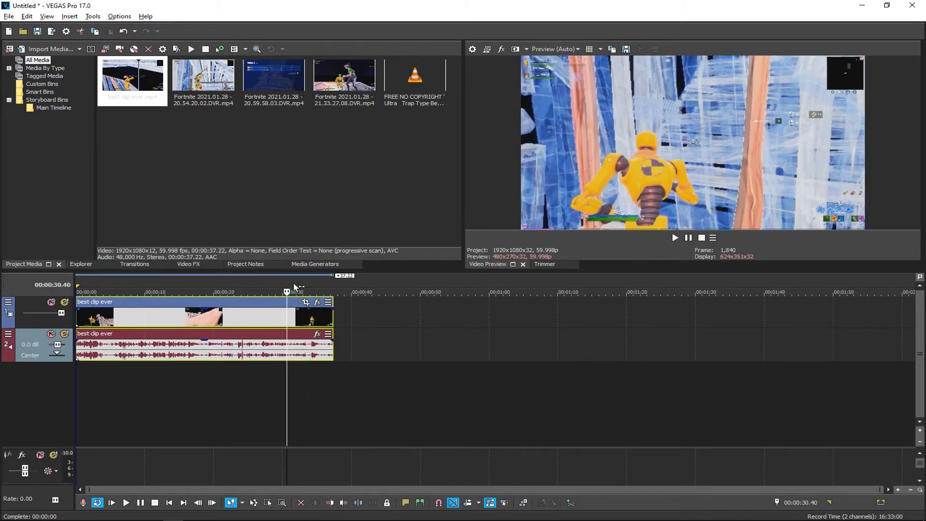
{"action": "left_click", "coordinate": [293, 284]}
{"action": "left_click", "coordinate": [286, 286]}
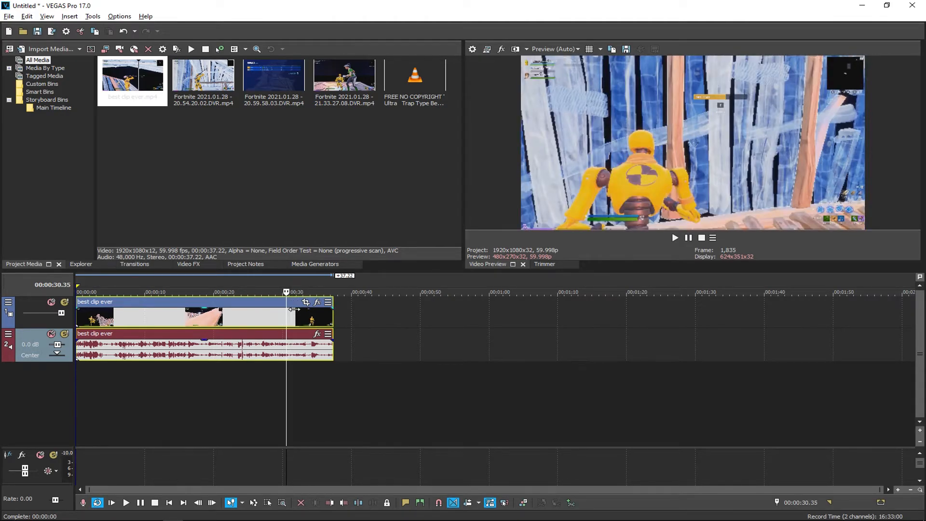
{"action": "right_click", "coordinate": [287, 321]}
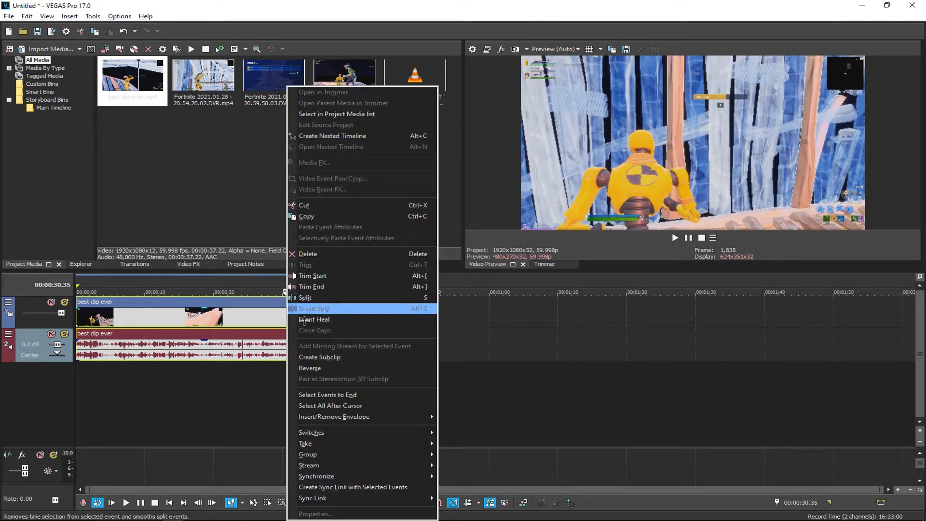
{"action": "left_click", "coordinate": [305, 297]}
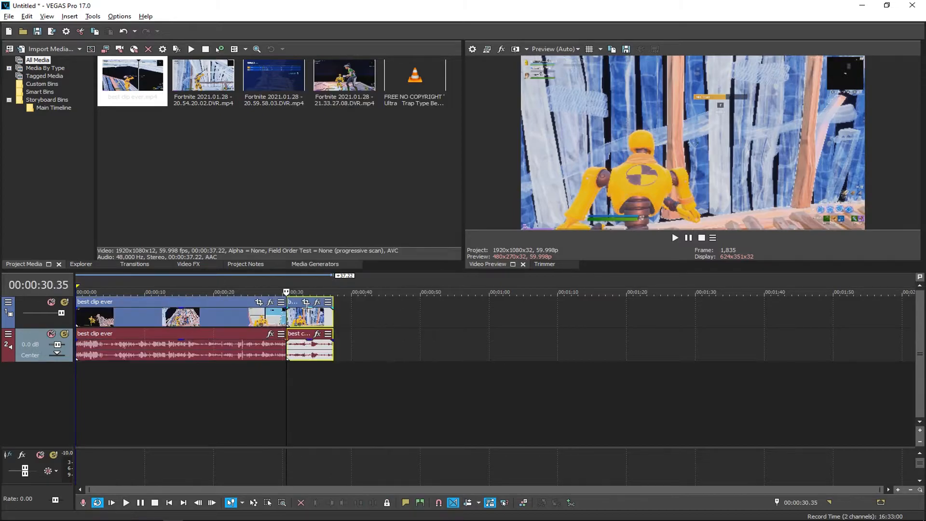
Delete the part of the clip before the split and move the remaining piece to the start of the timeline.
{"action": "left_click", "coordinate": [193, 310]}
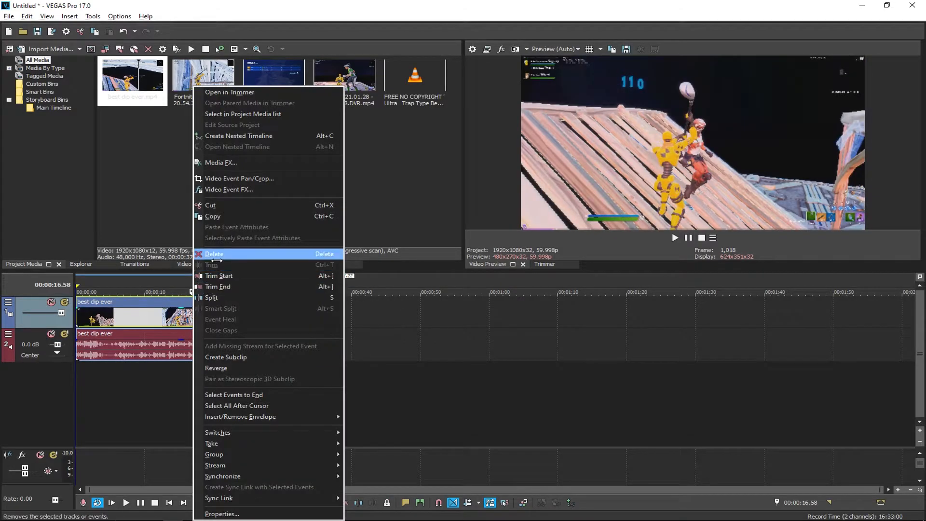
{"action": "left_click", "coordinate": [214, 253]}
{"action": "left_click_drag", "start_coordinate": [299, 322], "coordinate": [90, 322]}
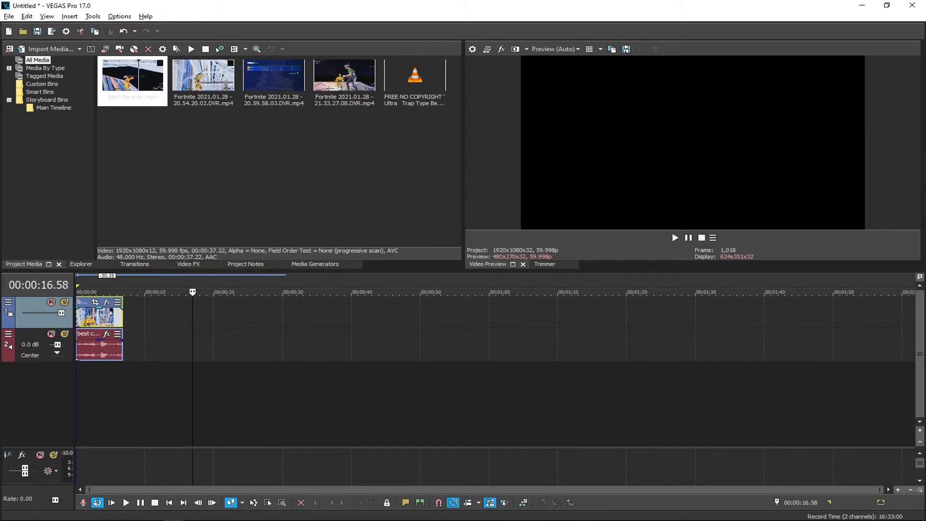
{"action": "left_click", "coordinate": [81, 283]}
{"action": "key", "text": "space"}
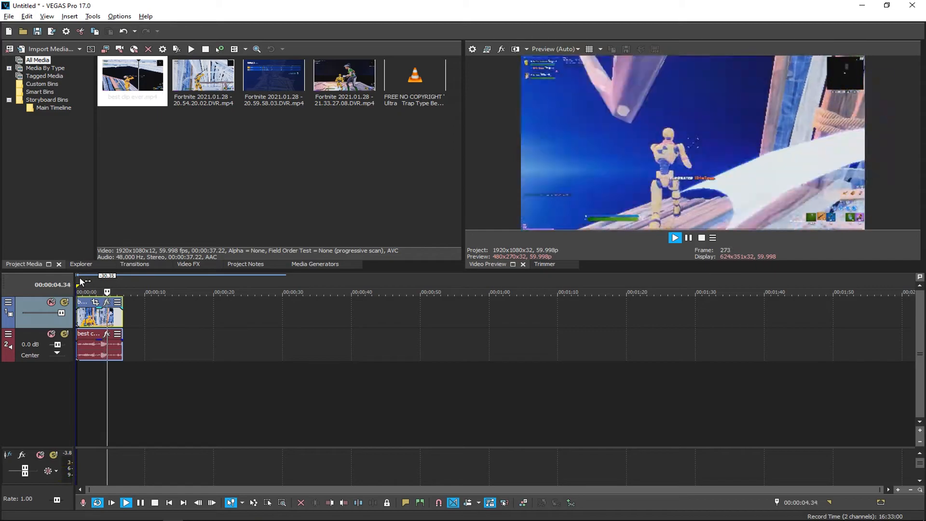
Play through the best clip ever event and trim its end to 00:00:04.48.
{"action": "key", "text": "space"}
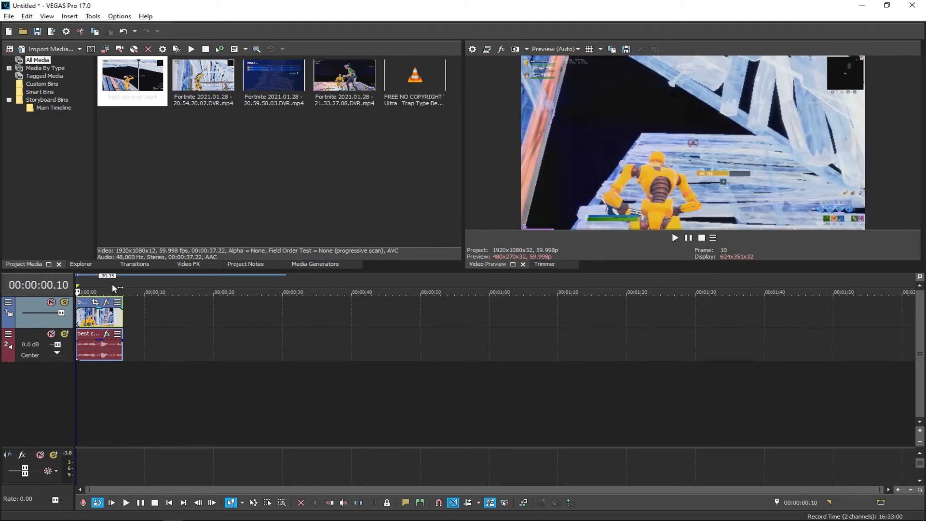
{"action": "left_click", "coordinate": [111, 281]}
{"action": "key", "text": "space"}
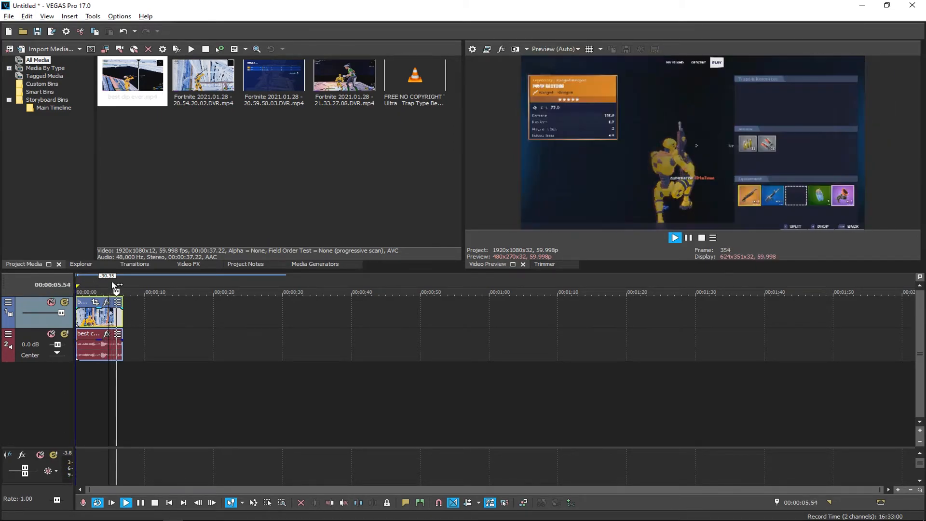
{"action": "key", "text": "space"}
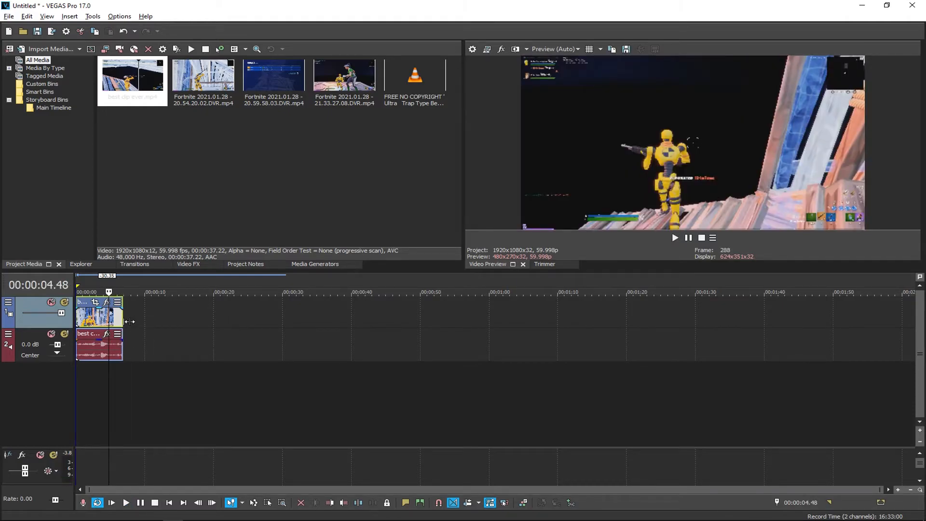
{"action": "left_click_drag", "start_coordinate": [129, 321], "coordinate": [117, 319]}
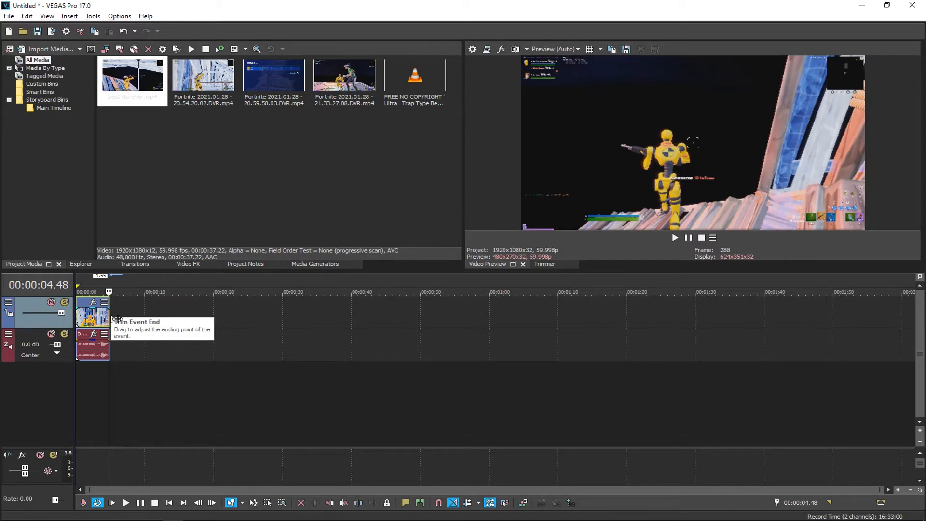
Place Fortnite 2021.01.28 - 20.54.20.02.DVR.mp4 on the timeline after the first clip and preview the passage between the two.
{"action": "left_click_drag", "start_coordinate": [203, 76], "coordinate": [127, 314]}
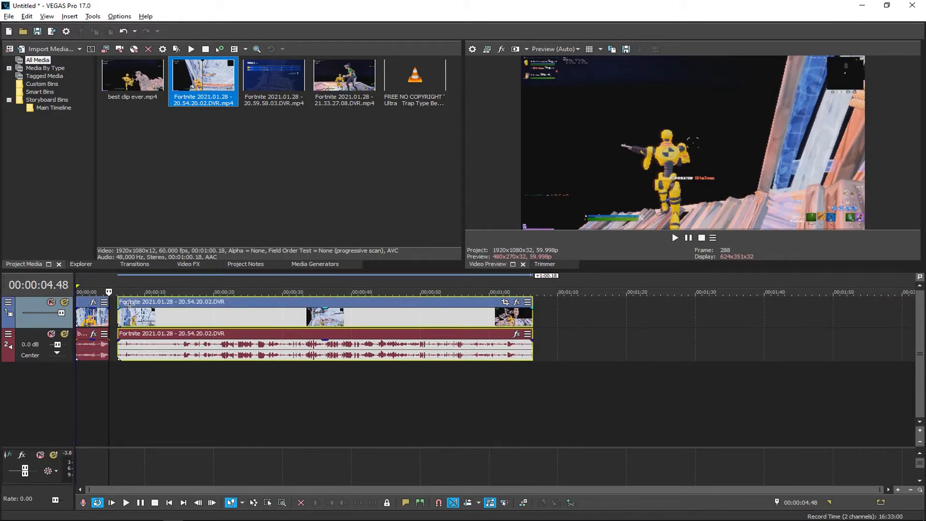
{"action": "left_click", "coordinate": [98, 285]}
{"action": "key", "text": "space"}
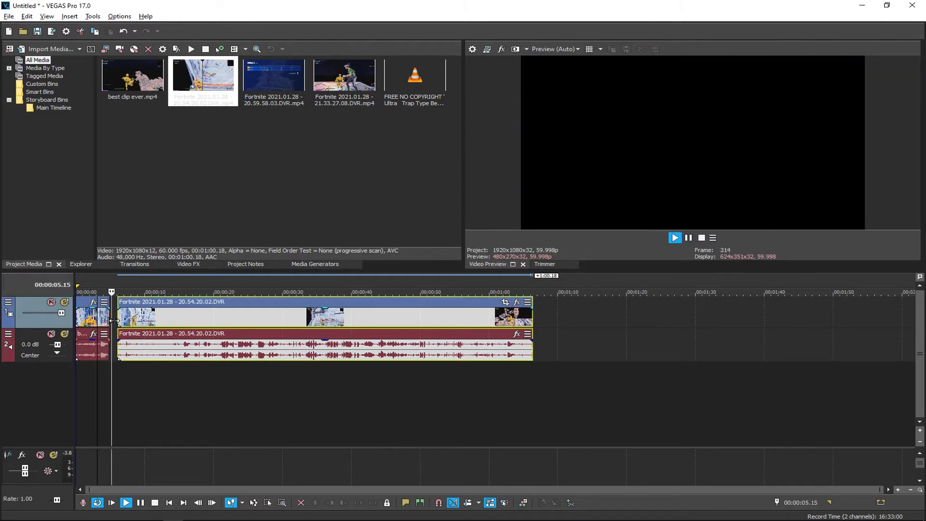
{"action": "key", "text": "space"}
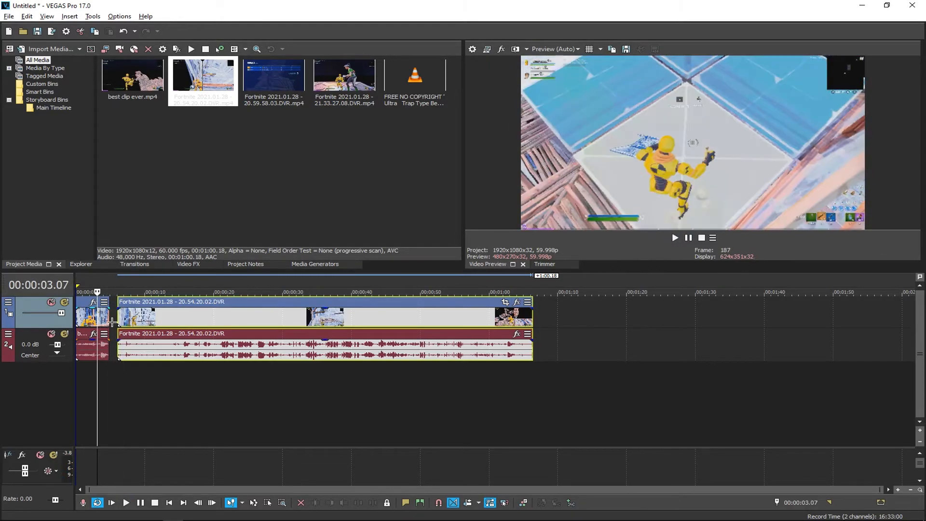
{"action": "left_click", "coordinate": [116, 290]}
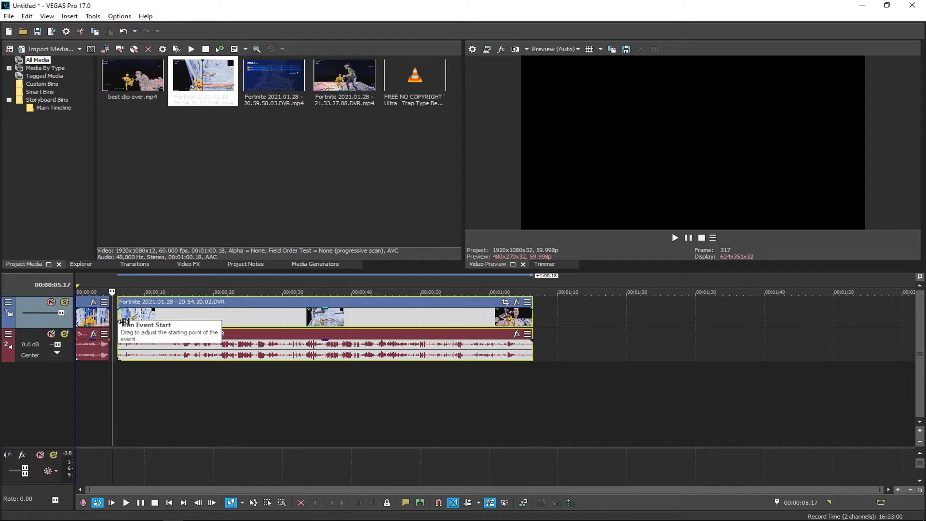
Trim both ends of the second clip to about 8 seconds directly behind the first clip and play the sequence from the start.
{"action": "left_click_drag", "start_coordinate": [124, 321], "coordinate": [141, 322]}
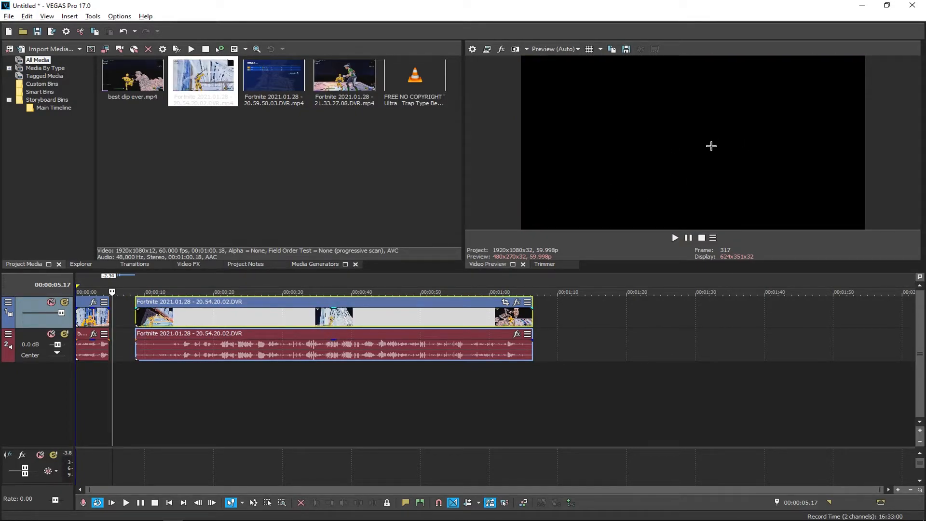
{"action": "mouse_move", "coordinate": [137, 323]}
{"action": "left_mouse_down"}
{"action": "mouse_move", "coordinate": [486, 305]}
{"action": "mouse_move", "coordinate": [386, 326]}
{"action": "mouse_move", "coordinate": [130, 324]}
{"action": "left_mouse_up"}
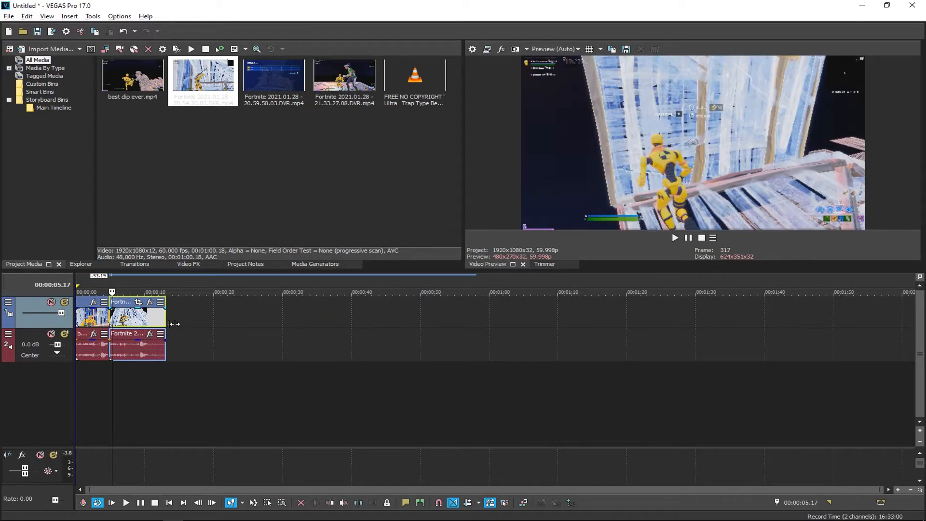
{"action": "left_click", "coordinate": [80, 277]}
{"action": "key", "text": "space"}
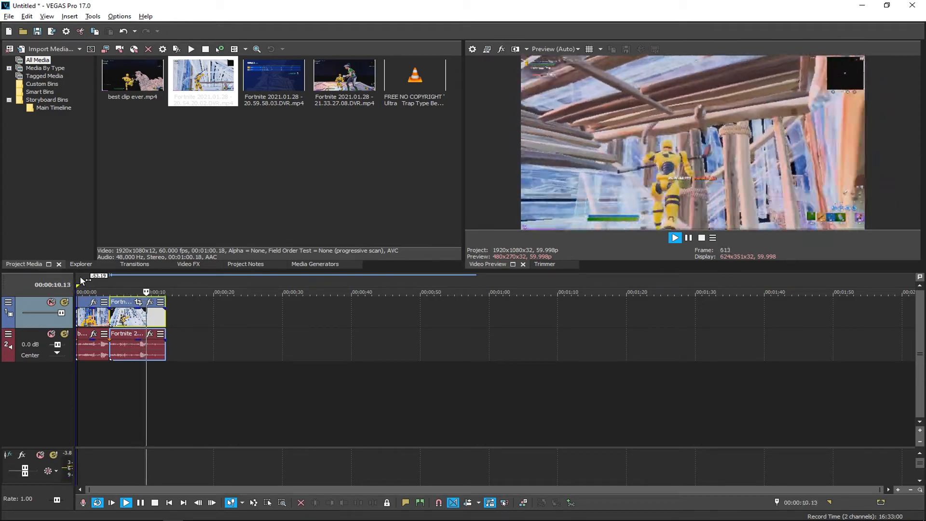
{"action": "key", "text": "space"}
Extend the second clip's end to about 17 seconds on the timeline and readjust its start to about 7.5 seconds.
{"action": "mouse_move", "coordinate": [173, 321]}
{"action": "left_mouse_down"}
{"action": "mouse_move", "coordinate": [153, 318]}
{"action": "mouse_move", "coordinate": [185, 327]}
{"action": "left_mouse_up"}
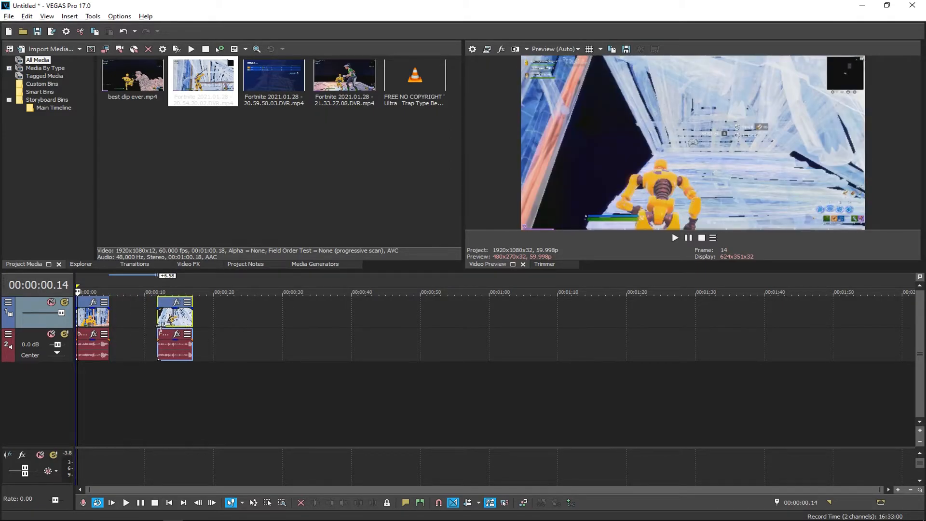
{"action": "left_click", "coordinate": [174, 290]}
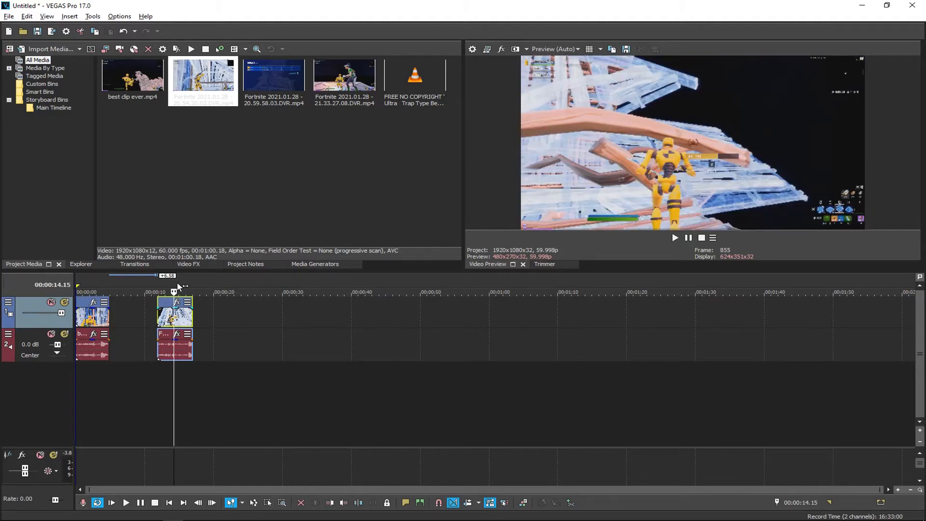
{"action": "left_click", "coordinate": [179, 279]}
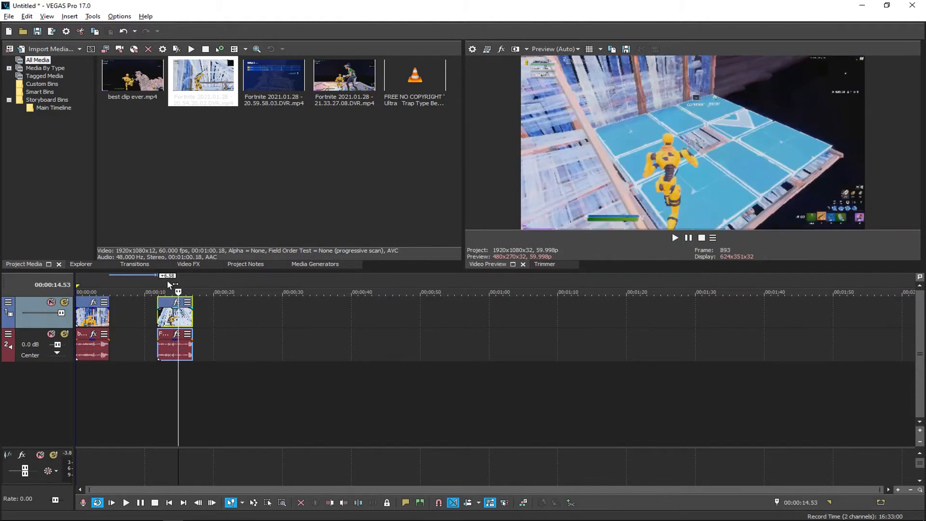
{"action": "left_click", "coordinate": [164, 284]}
{"action": "left_click_drag", "start_coordinate": [160, 318], "coordinate": [128, 318]}
Split the second clip at 00:00:11.27 and delete the part before the split.
{"action": "left_click", "coordinate": [158, 288]}
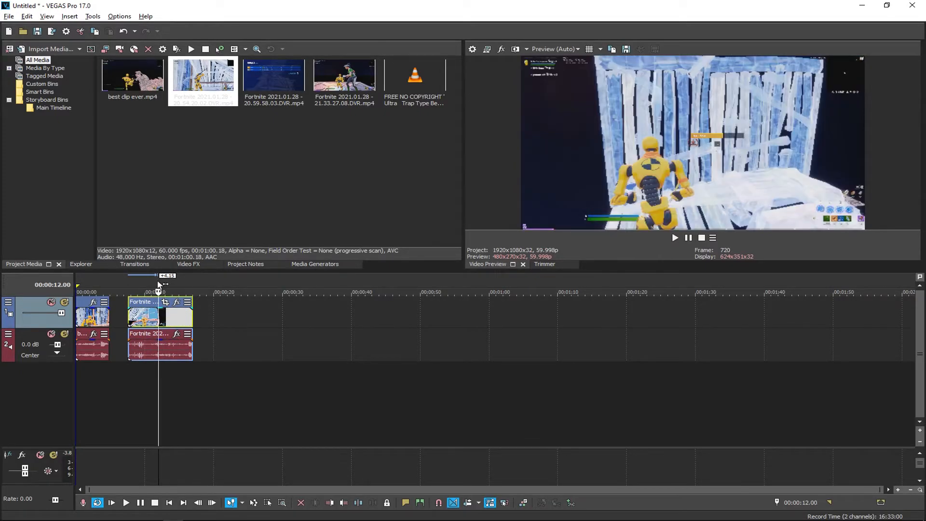
{"action": "left_click", "coordinate": [154, 289]}
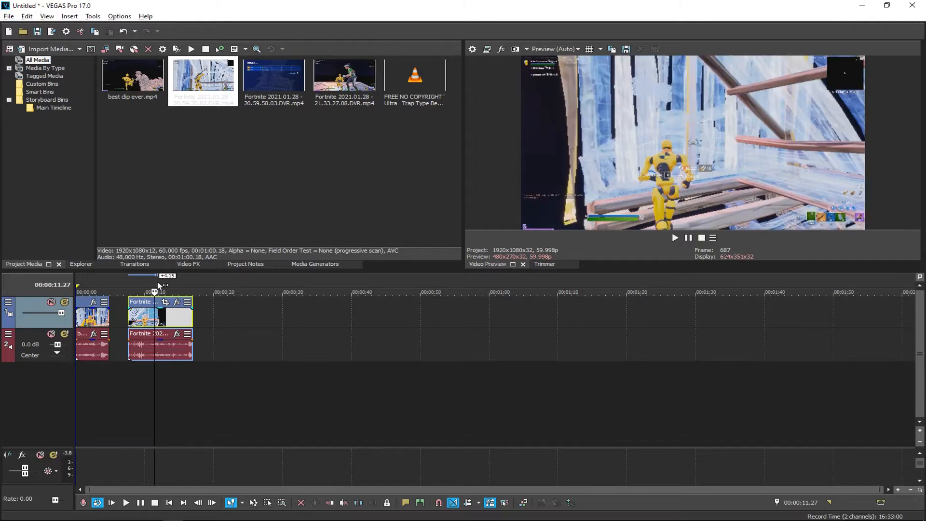
{"action": "right_click", "coordinate": [157, 323]}
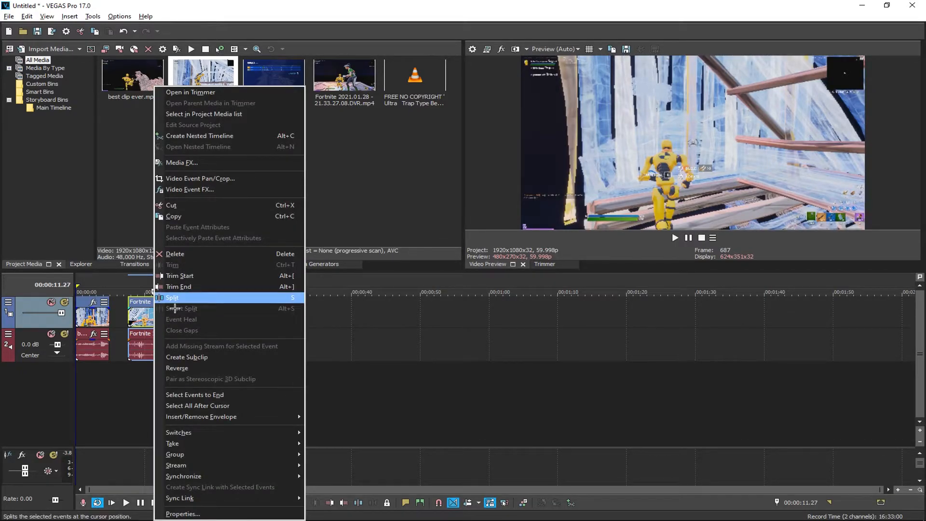
{"action": "left_click", "coordinate": [172, 298]}
{"action": "left_click", "coordinate": [143, 320]}
{"action": "right_click", "coordinate": [143, 319]}
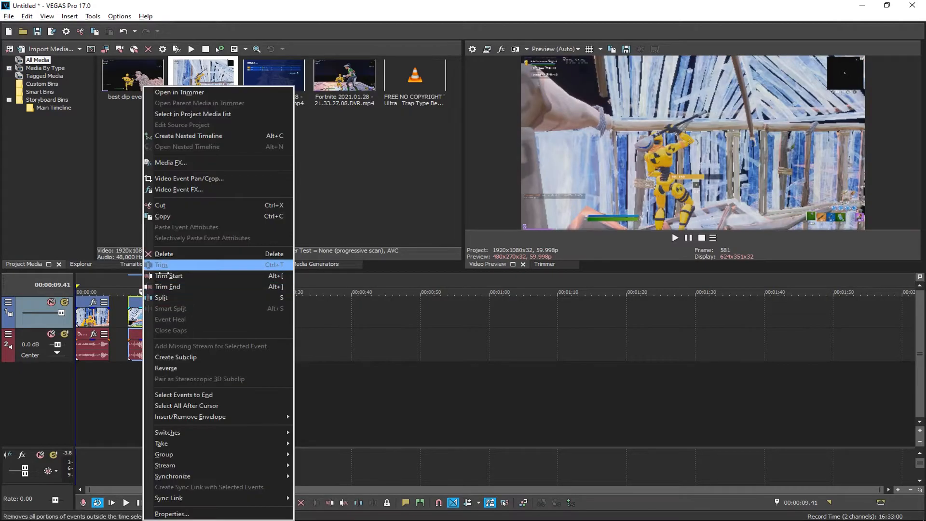
{"action": "left_click", "coordinate": [162, 254]}
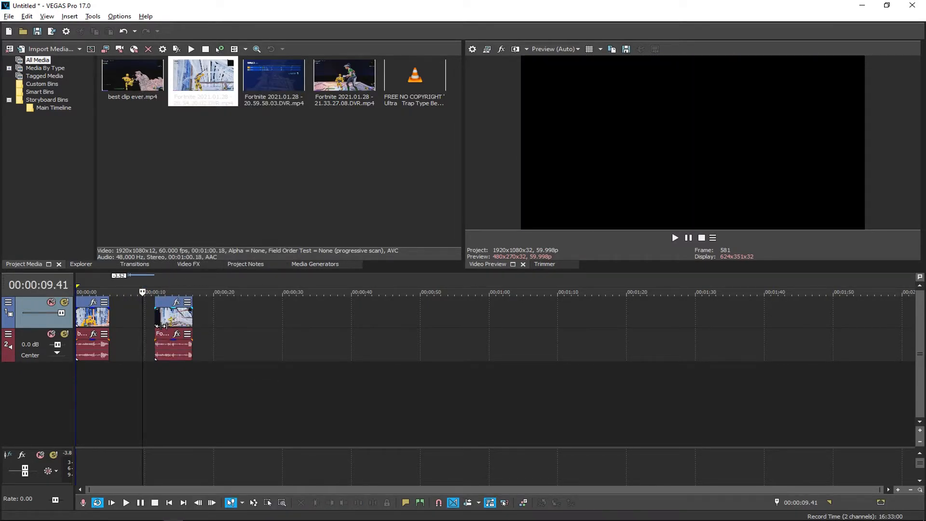
Extend the second clip's start back again and re-trim it to about 10.5 seconds on the timeline.
{"action": "left_click_drag", "start_coordinate": [163, 323], "coordinate": [139, 321]}
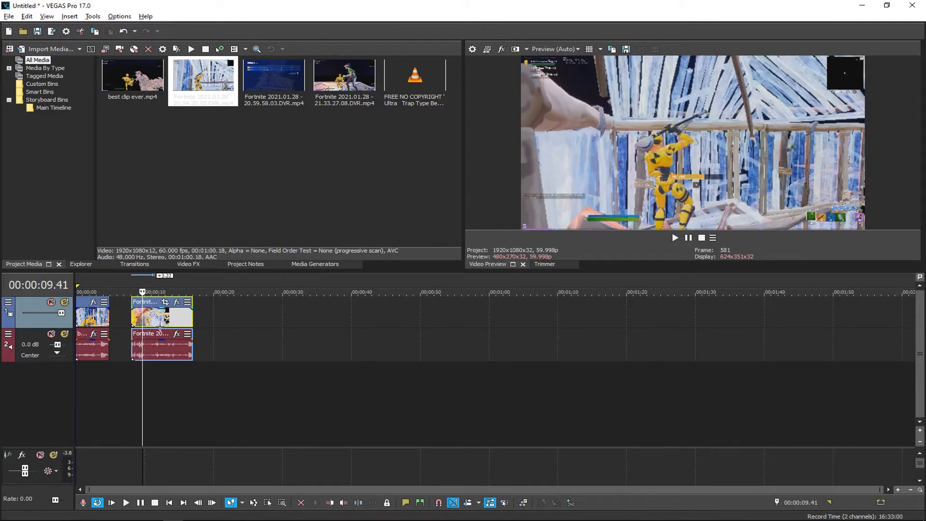
{"action": "left_click_drag", "start_coordinate": [136, 322], "coordinate": [153, 324]}
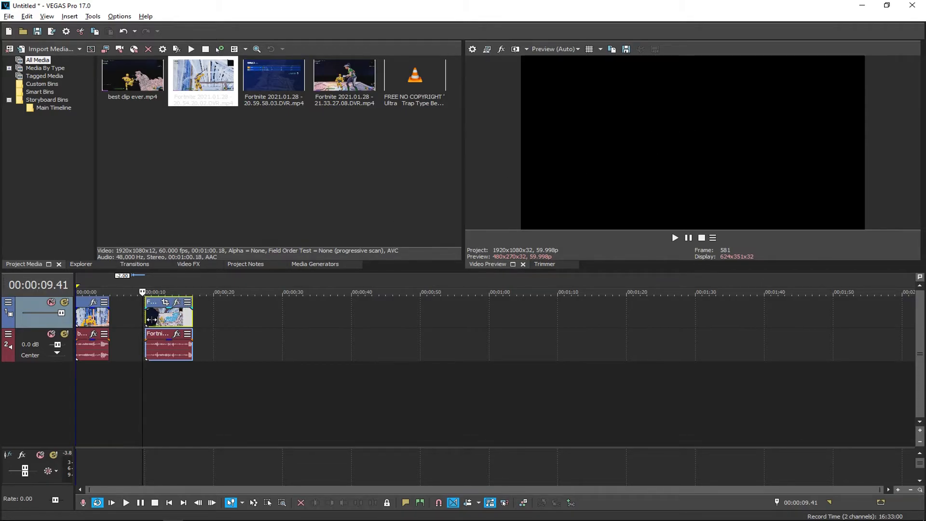
{"action": "left_click_drag", "start_coordinate": [152, 319], "coordinate": [155, 319]}
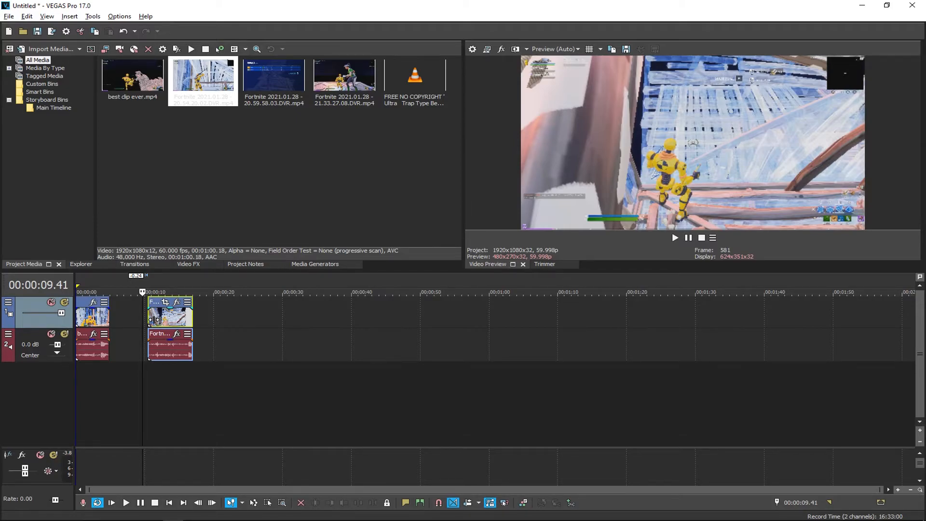
Move the second clip flush against the end of the first clip and play across the join.
{"action": "mouse_move", "coordinate": [154, 319]}
{"action": "left_mouse_down"}
{"action": "mouse_move", "coordinate": [163, 319]}
{"action": "mouse_move", "coordinate": [139, 319]}
{"action": "left_mouse_up"}
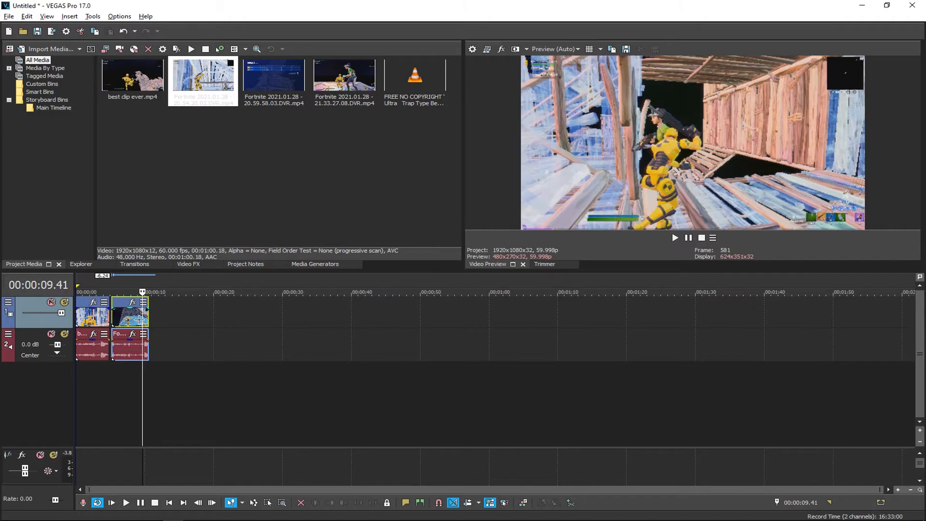
{"action": "left_click_drag", "start_coordinate": [139, 319], "coordinate": [137, 319]}
{"action": "left_click", "coordinate": [106, 280]}
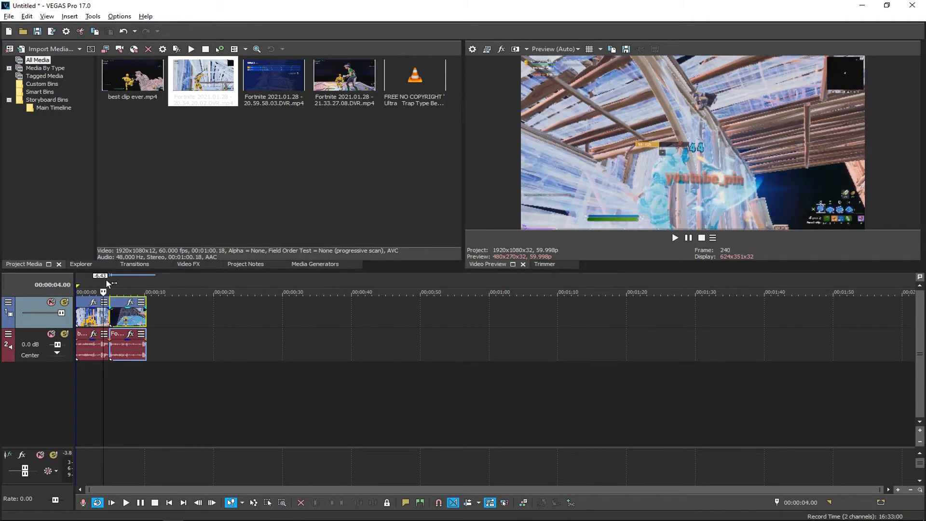
{"action": "key", "text": "space"}
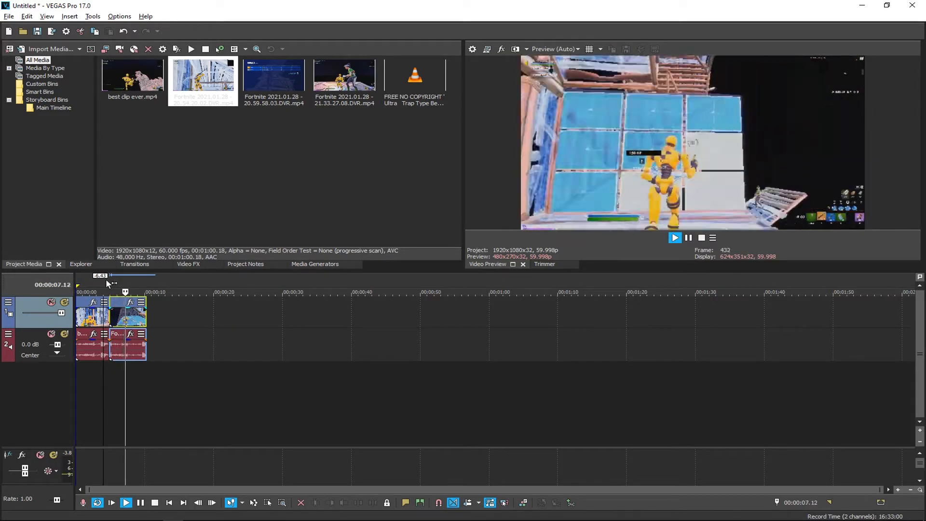
{"action": "key", "text": "space"}
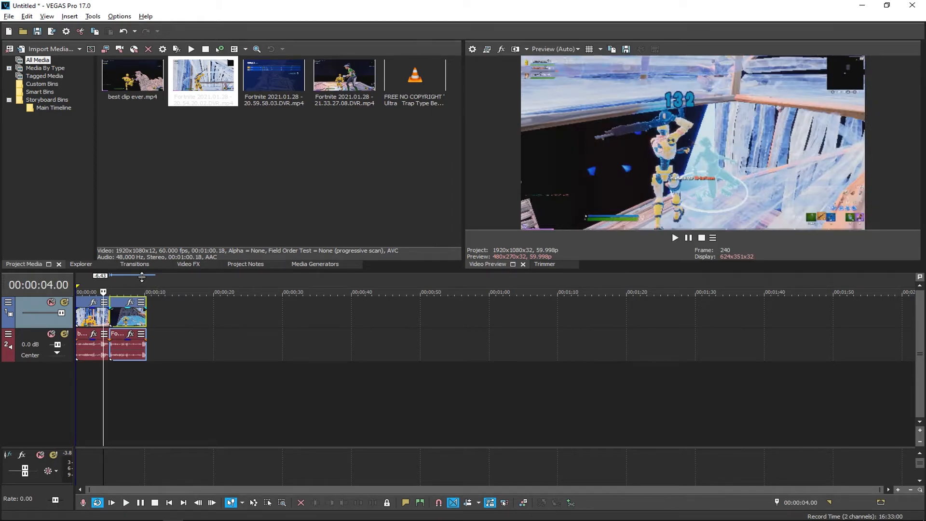
Place the FREE NO COPYRIGHT Ultra Trap Type Beat music on a new audio track from the timeline start and play it with the clips.
{"action": "left_click", "coordinate": [427, 94]}
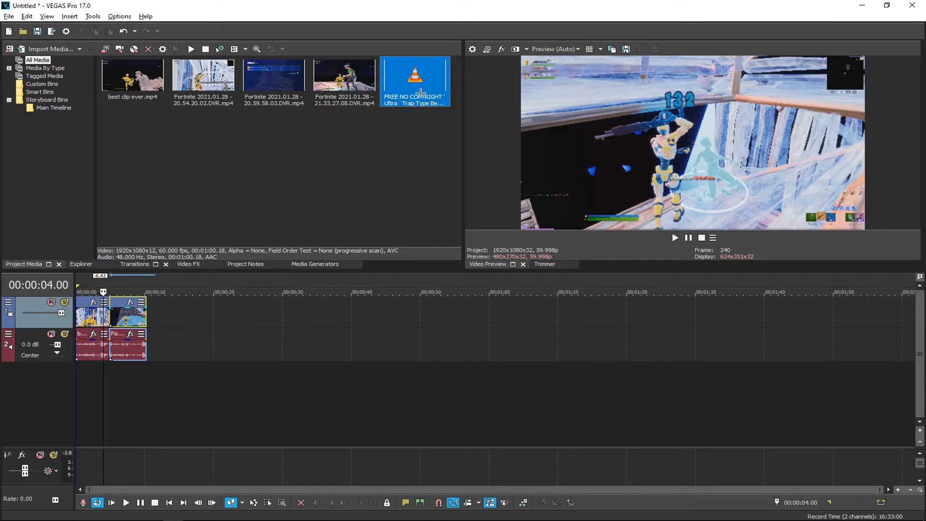
{"action": "left_click_drag", "start_coordinate": [208, 455], "coordinate": [81, 414]}
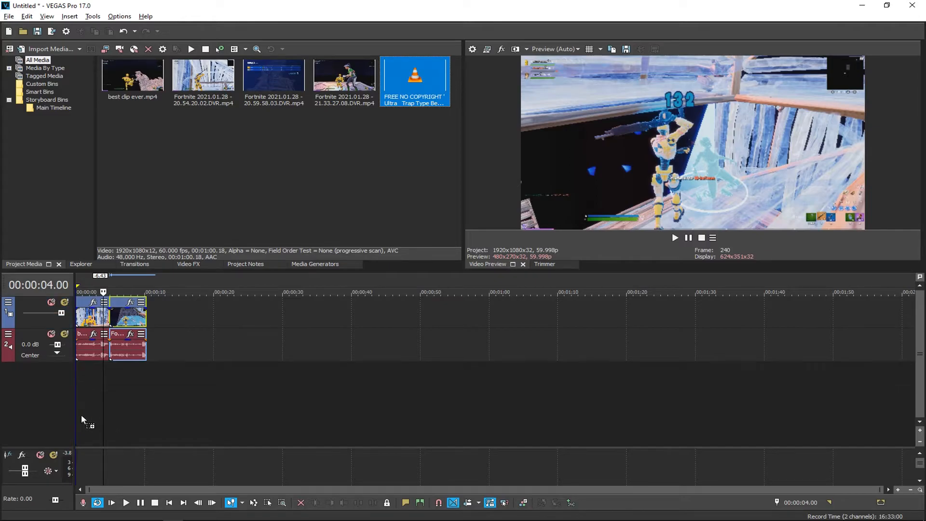
{"action": "left_click", "coordinate": [79, 282]}
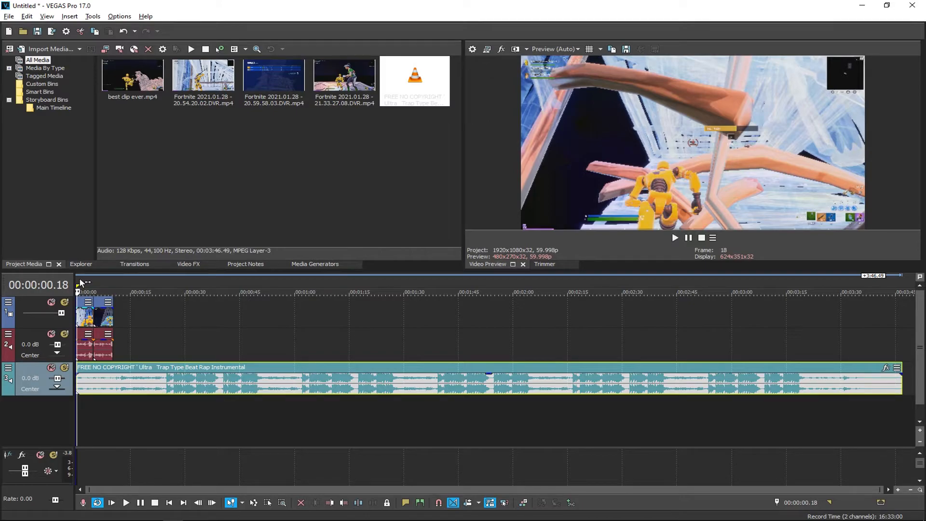
{"action": "key", "text": "space"}
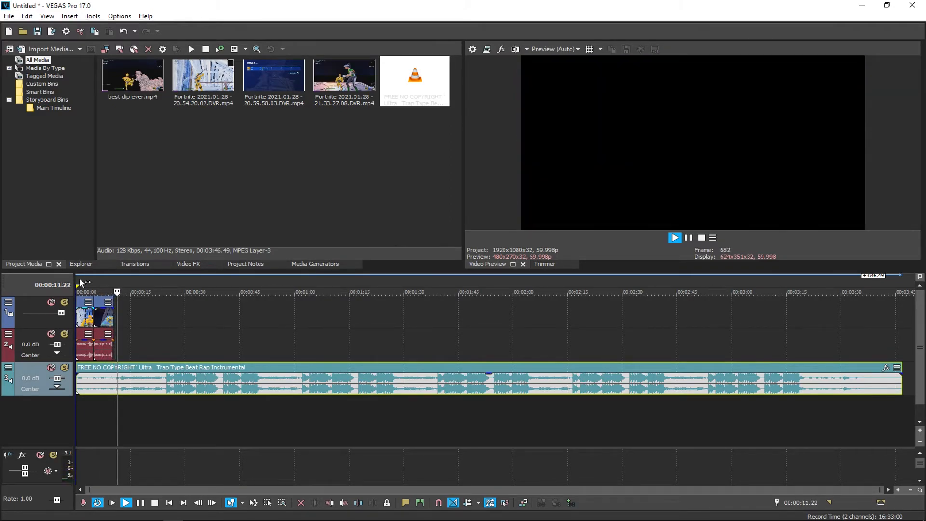
{"action": "key", "text": "space"}
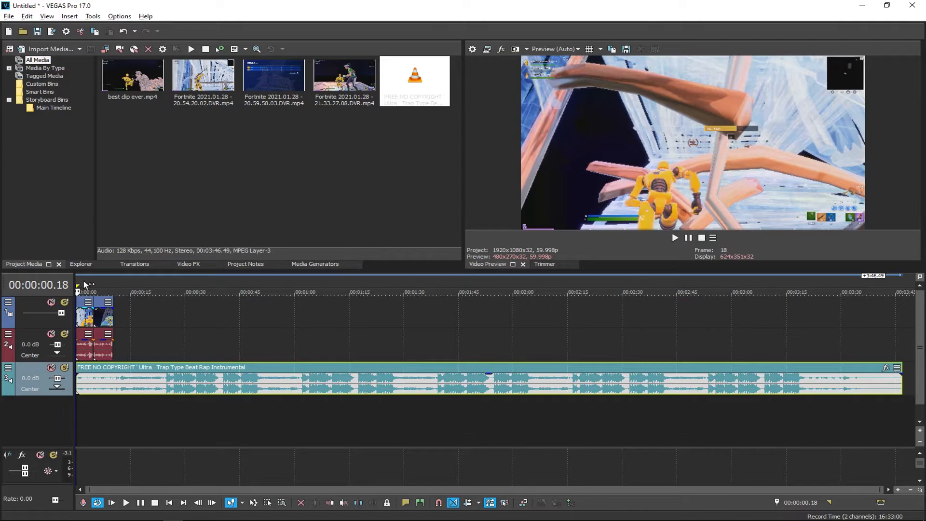
Add Fortnite 2021.01.28 - 20.59.58.03.DVR.mp4 directly after the second clip and shorten it to about 5 seconds.
{"action": "left_click_drag", "start_coordinate": [273, 77], "coordinate": [192, 320]}
{"action": "left_click", "coordinate": [118, 280]}
{"action": "left_click_drag", "start_coordinate": [208, 321], "coordinate": [133, 328]}
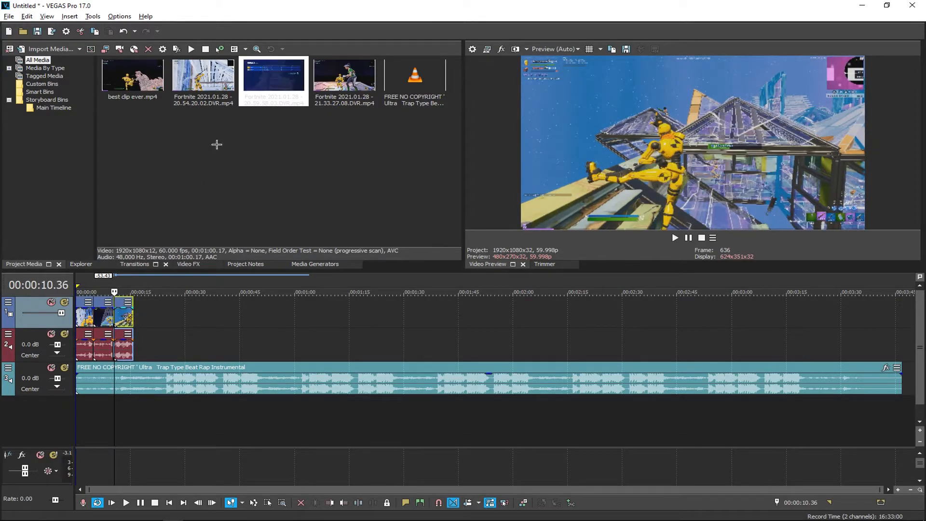
Place Fortnite 2021.01.28 - 21.33.27.08.DVR.mp4 after the third clip and trim both ends to about 5 seconds around 00:01:10.22.
{"action": "left_click_drag", "start_coordinate": [330, 102], "coordinate": [142, 320]}
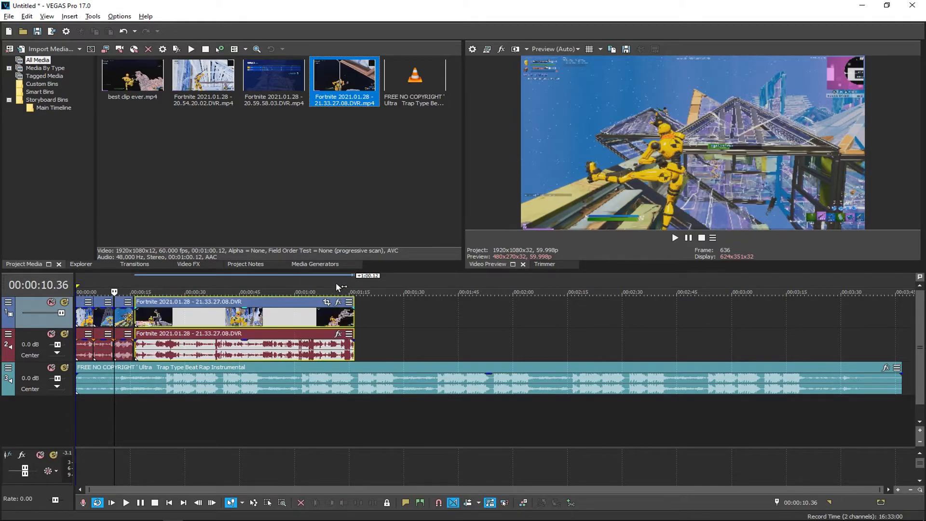
{"action": "left_click", "coordinate": [335, 281]}
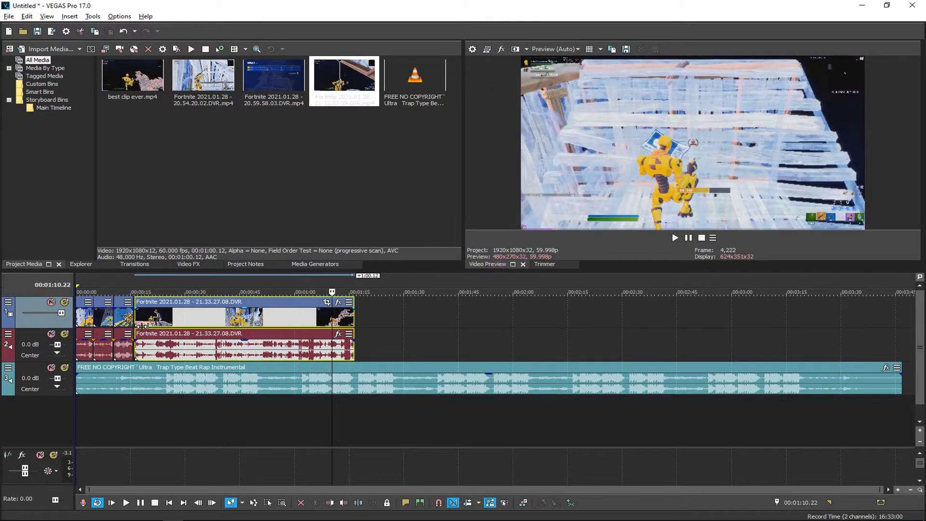
{"action": "left_click_drag", "start_coordinate": [142, 324], "coordinate": [352, 320]}
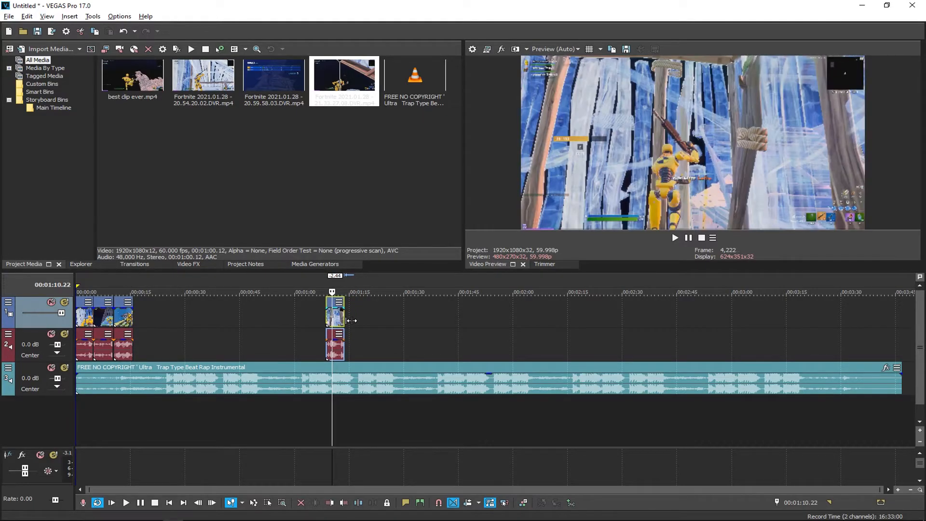
Move the fourth clip against the end of the third clip and play the sequence from the timeline start.
{"action": "left_click_drag", "start_coordinate": [350, 320], "coordinate": [158, 320]}
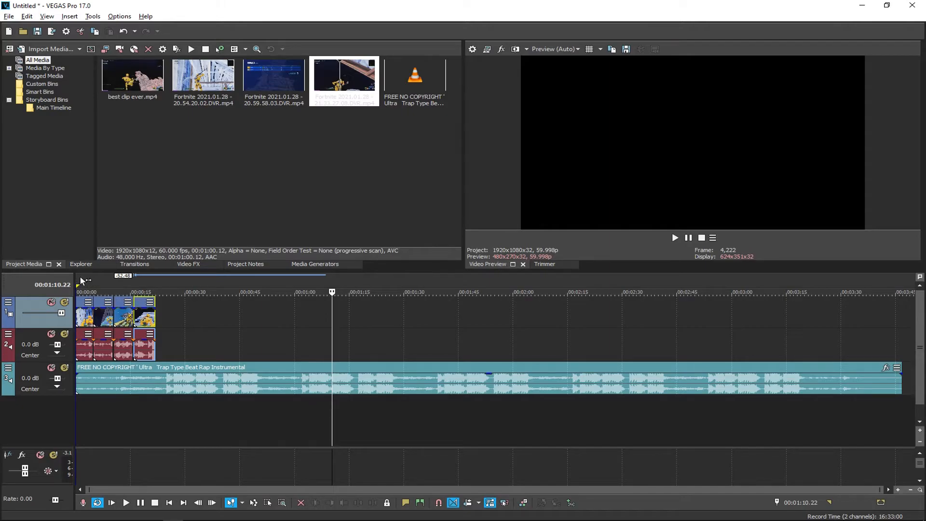
{"action": "key", "text": "ctrl+Home"}
{"action": "key", "text": "space"}
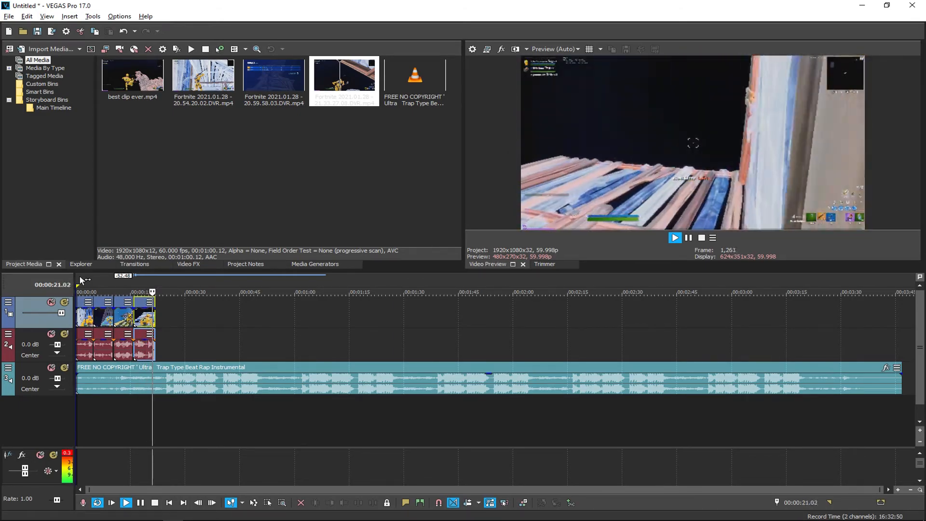
{"action": "key", "text": "space"}
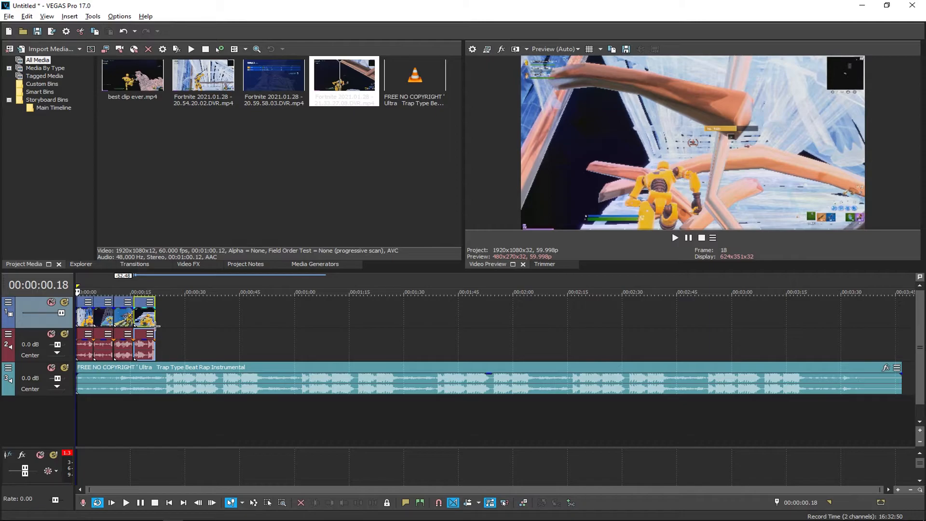
Pull the fourth clip away from the others, shorten it to about 5 seconds, and place it back against the third clip.
{"action": "left_click_drag", "start_coordinate": [154, 325], "coordinate": [194, 320]}
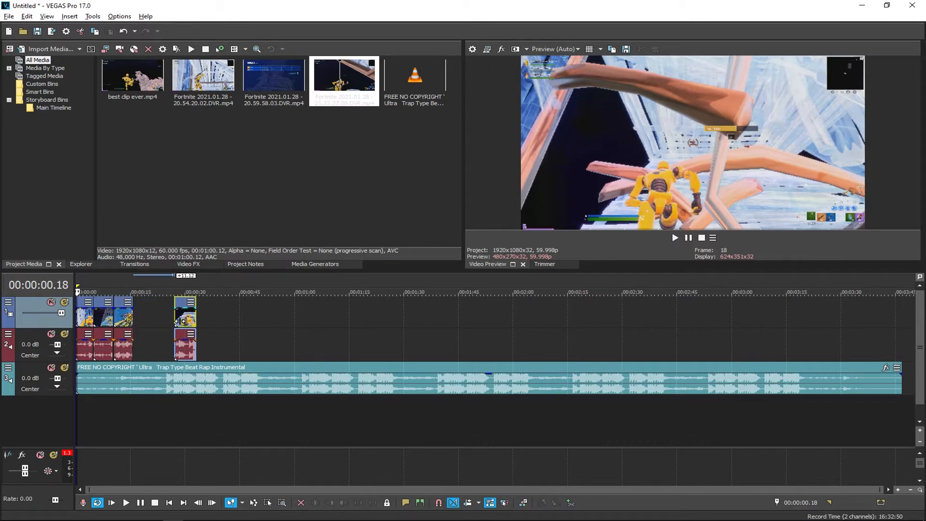
{"action": "mouse_move", "coordinate": [181, 320]}
{"action": "left_mouse_down"}
{"action": "mouse_move", "coordinate": [159, 320]}
{"action": "mouse_move", "coordinate": [189, 319]}
{"action": "mouse_move", "coordinate": [180, 319]}
{"action": "left_mouse_up"}
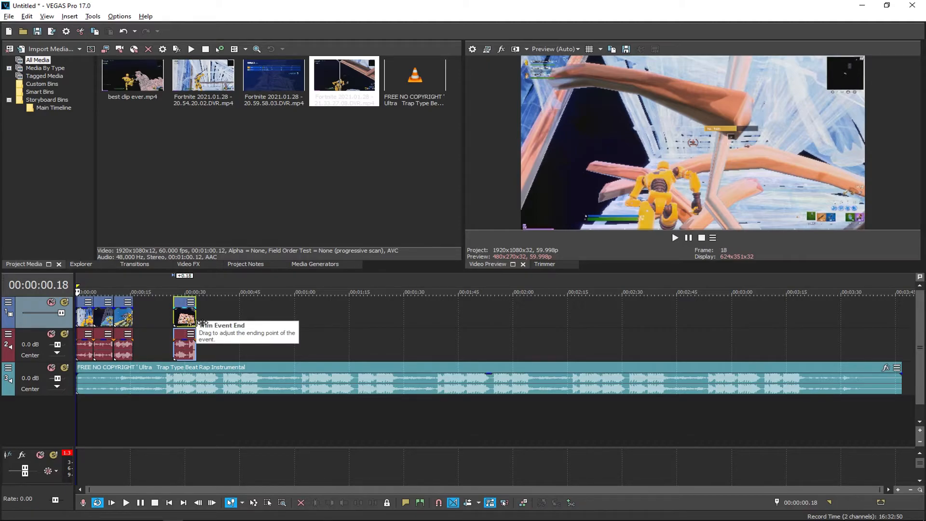
{"action": "left_click_drag", "start_coordinate": [201, 322], "coordinate": [151, 322]}
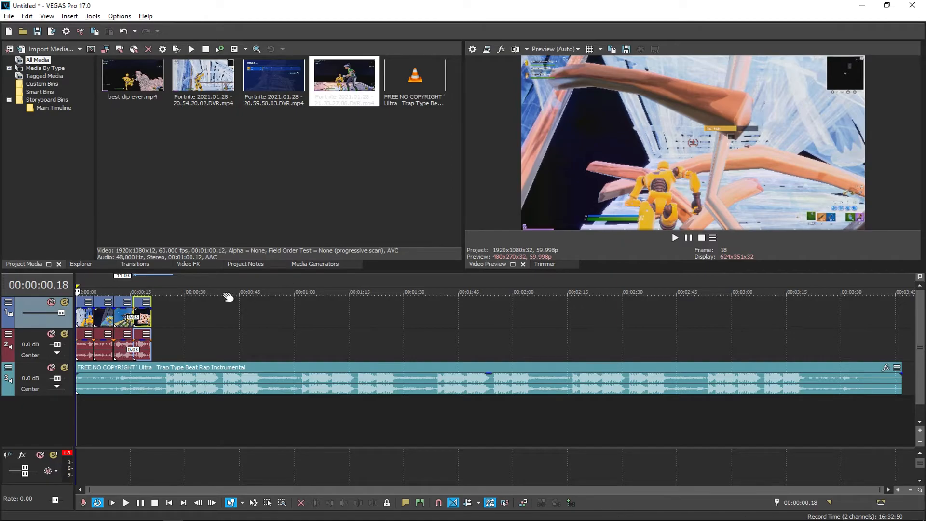
Move best clip ever from the timeline start to behind the other clips, near the music's beat drop, and shift the remaining clips earlier.
{"action": "left_click_drag", "start_coordinate": [93, 327], "coordinate": [211, 327]}
{"action": "left_click", "coordinate": [168, 280]}
{"action": "key", "text": "space"}
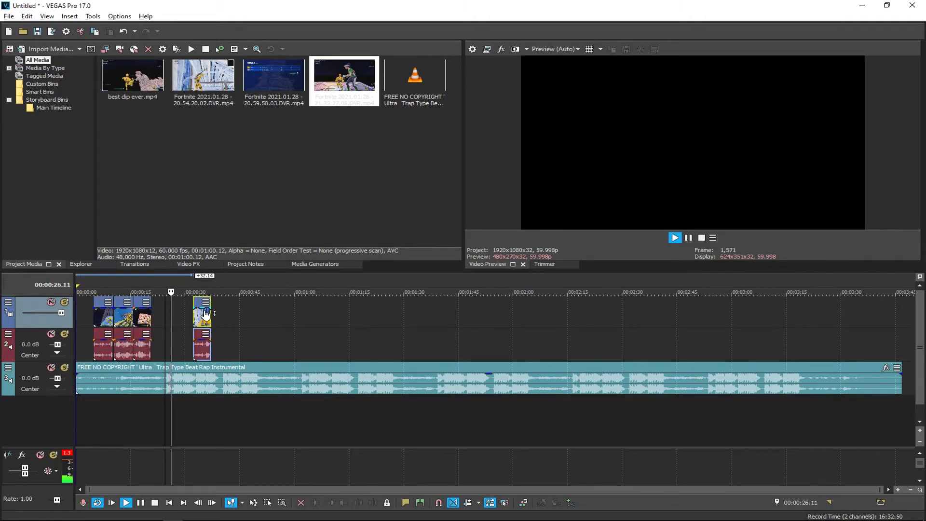
{"action": "key", "text": "space"}
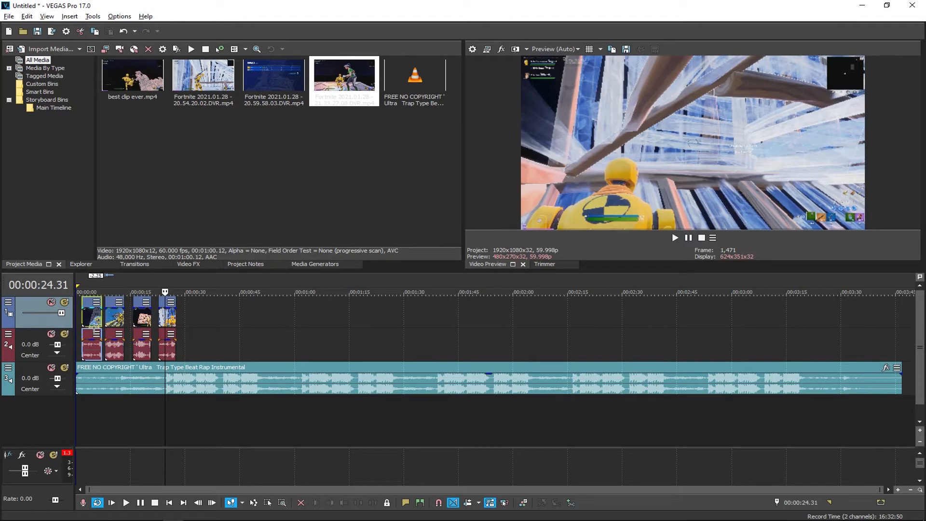
{"action": "left_click_drag", "start_coordinate": [94, 326], "coordinate": [175, 324]}
Play best clip ever against the beat drop from about 00:00:24 and shift it slightly later to match the kill shot.
{"action": "left_click", "coordinate": [156, 279]}
{"action": "key", "text": "space"}
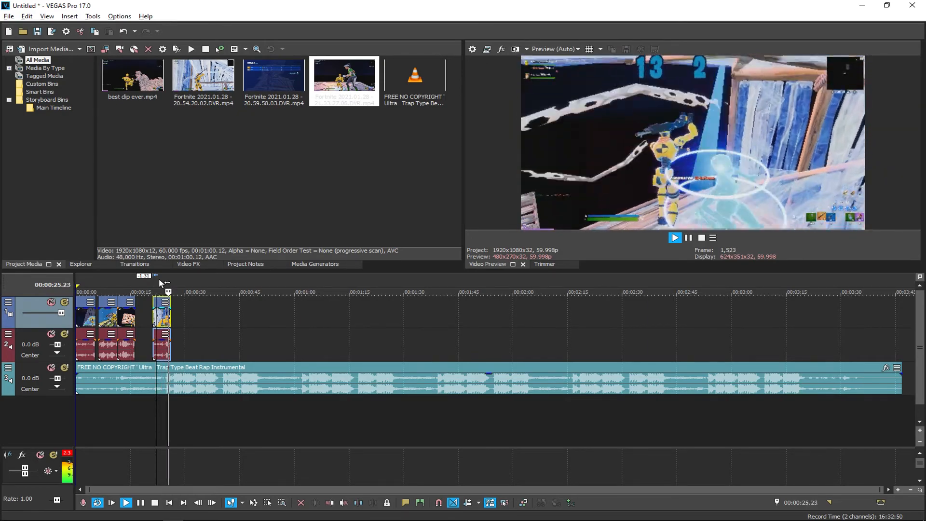
{"action": "key", "text": "space"}
{"action": "left_click", "coordinate": [164, 283]}
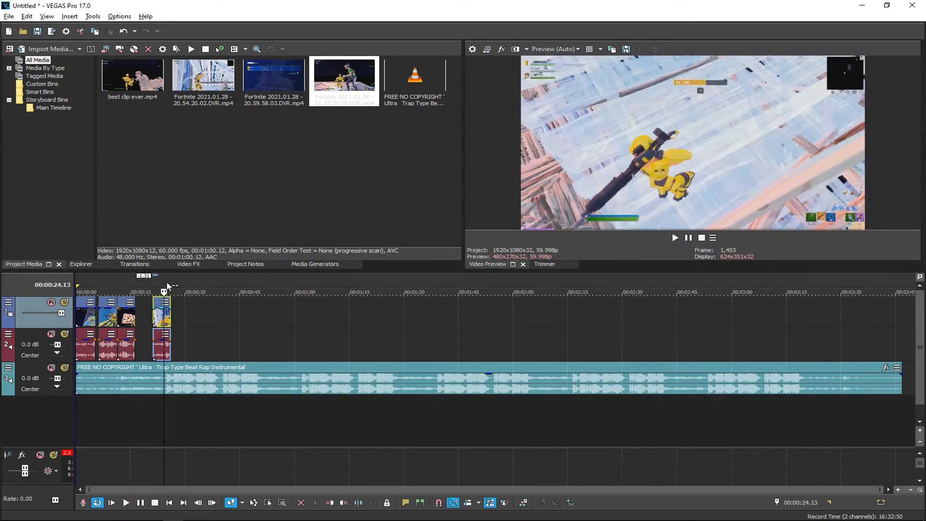
{"action": "key", "text": "space"}
{"action": "key", "text": "space"}
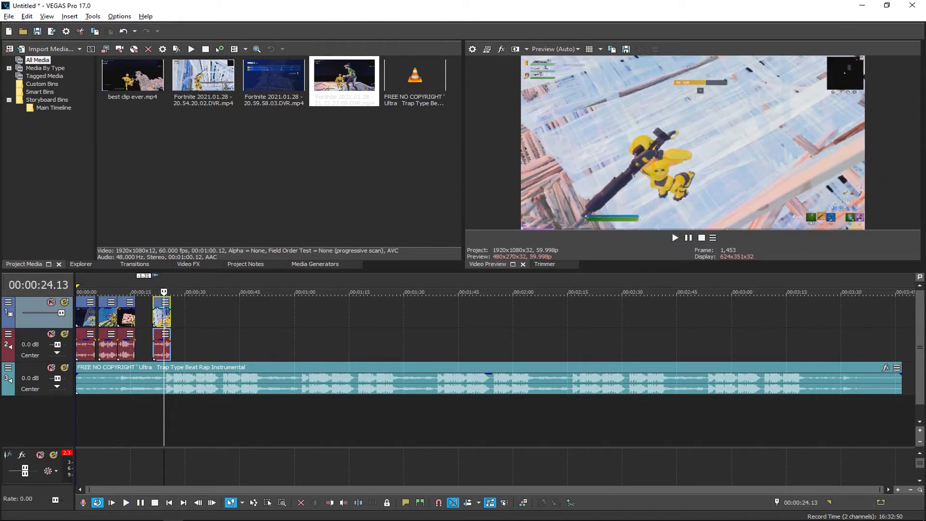
{"action": "left_click_drag", "start_coordinate": [164, 323], "coordinate": [166, 323]}
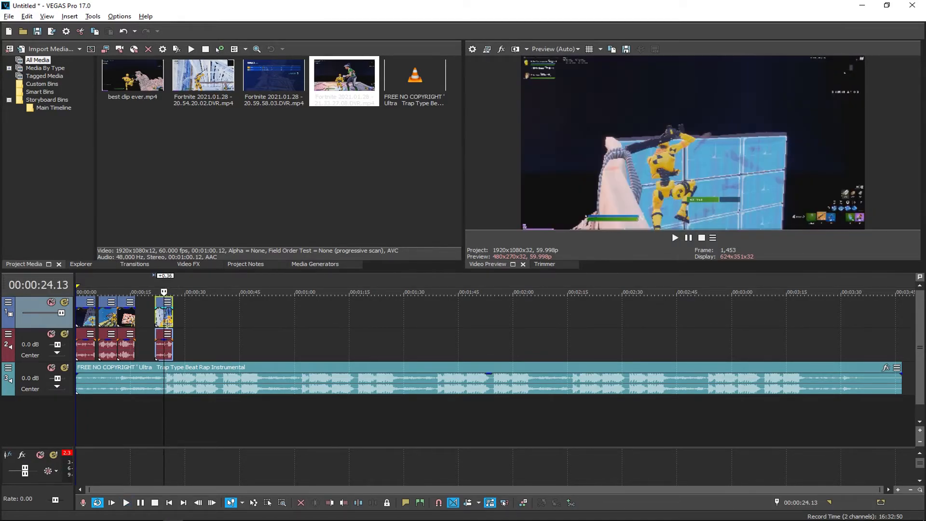
{"action": "key", "text": "space"}
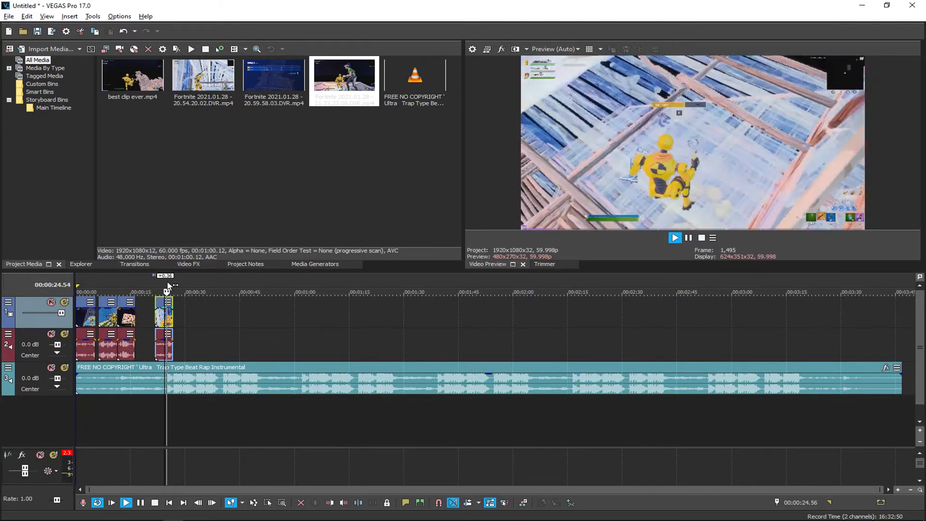
{"action": "scroll", "coordinate": [169, 287], "scroll_direction": "up", "scroll_amount": 5}
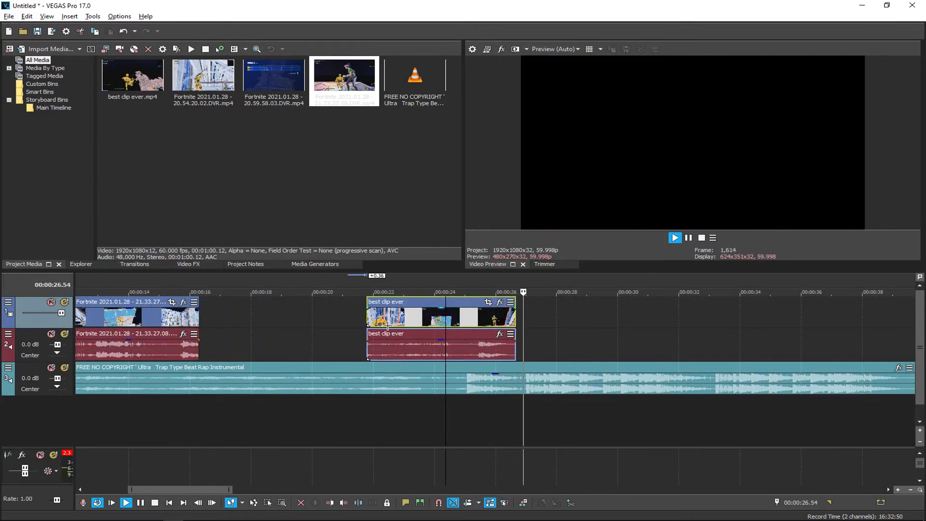
{"action": "key", "text": "space"}
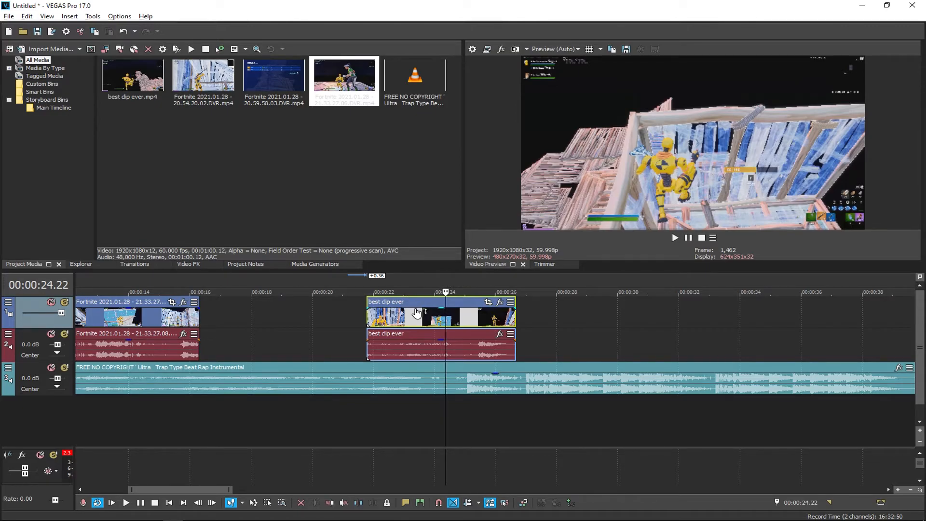
Nudge best clip ever slightly earlier to align its kill shot with the beat drop near 00:00:25 and play it back.
{"action": "scroll", "coordinate": [416, 315], "scroll_direction": "down", "scroll_amount": 4}
{"action": "scroll", "coordinate": [417, 314], "scroll_direction": "down", "scroll_amount": 3}
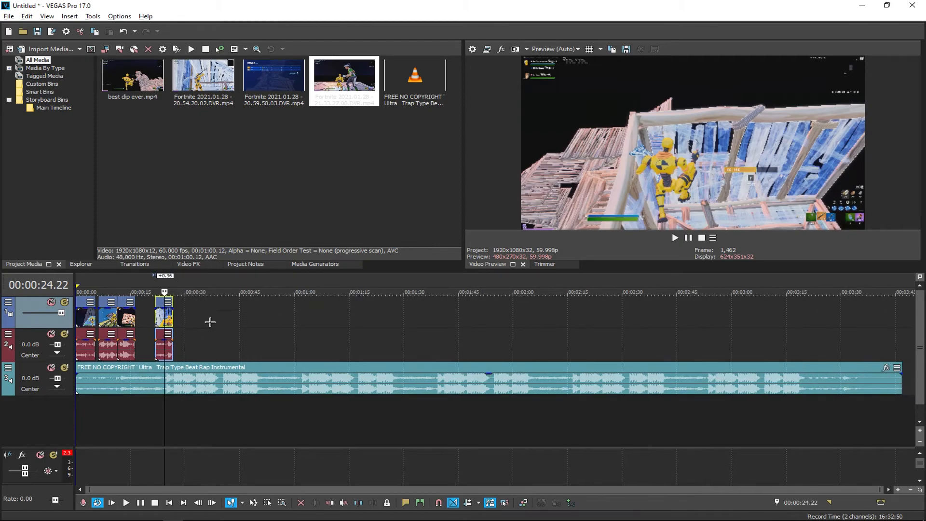
{"action": "left_click_drag", "start_coordinate": [169, 326], "coordinate": [167, 327]}
{"action": "scroll", "coordinate": [167, 326], "scroll_direction": "up", "scroll_amount": 8}
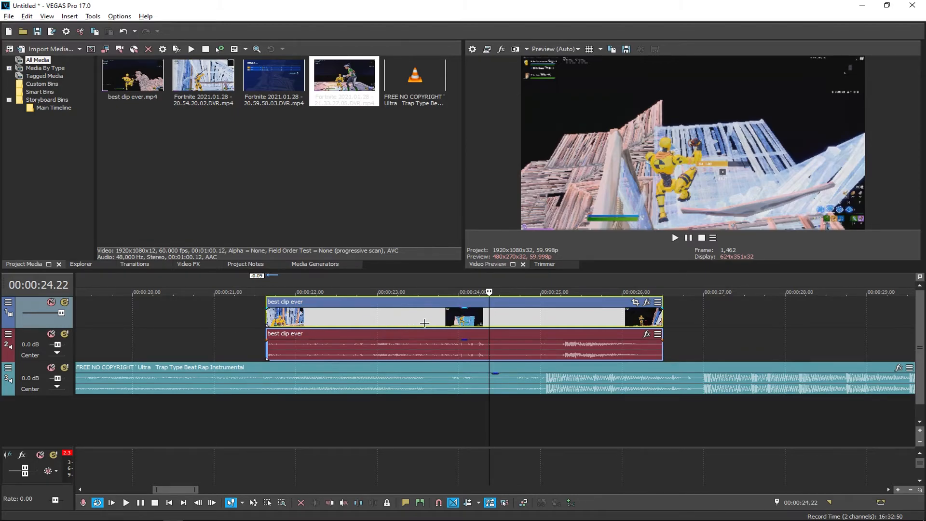
{"action": "left_click_drag", "start_coordinate": [569, 323], "coordinate": [545, 309]}
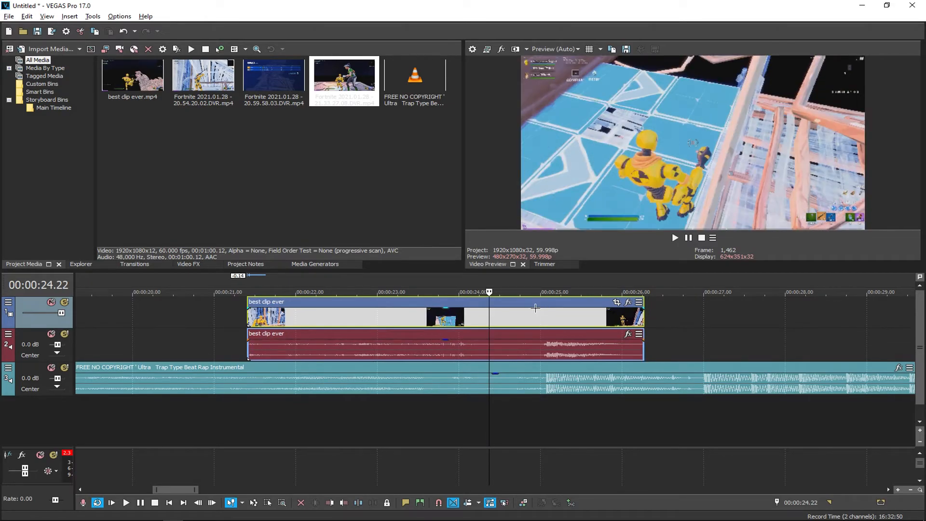
{"action": "left_click", "coordinate": [531, 288]}
{"action": "key", "text": "space"}
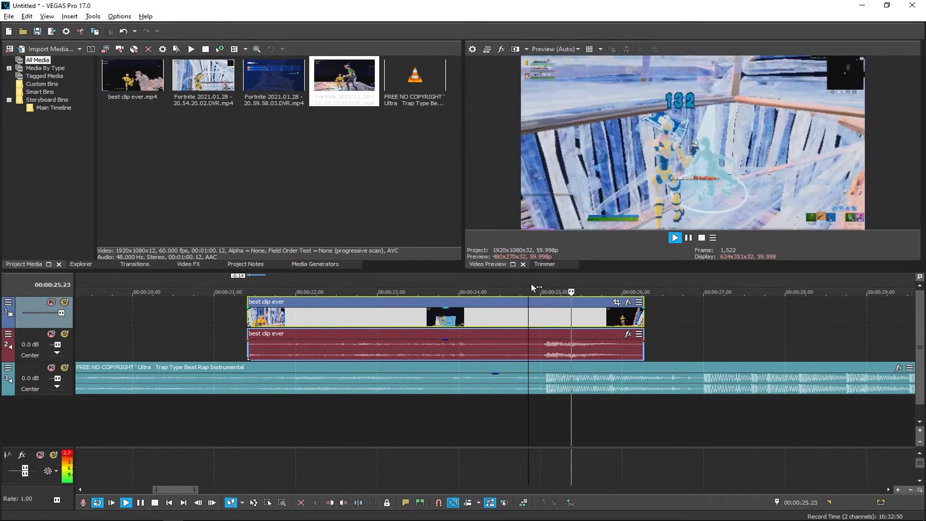
{"action": "left_click", "coordinate": [217, 279]}
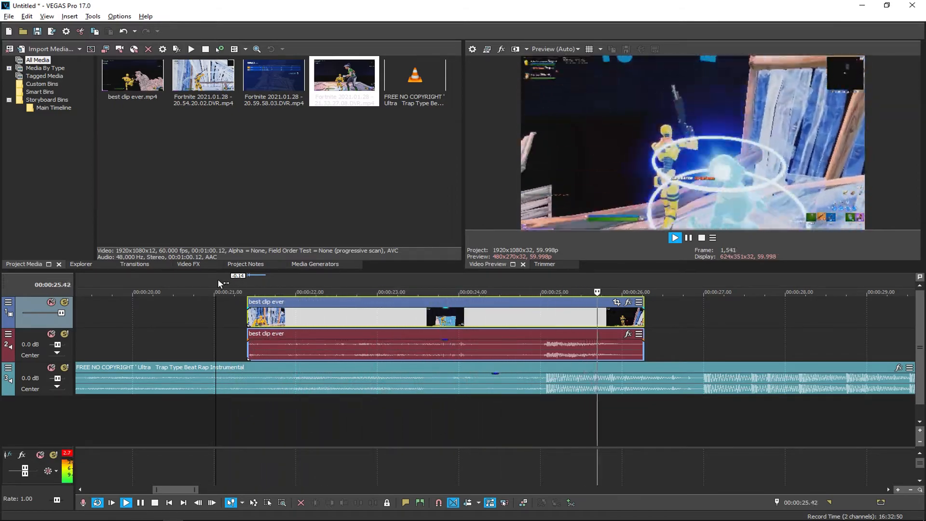
{"action": "key", "text": "space"}
Place the other three clips end to end directly before best clip ever, closing all gaps between them.
{"action": "scroll", "coordinate": [273, 339], "scroll_direction": "down", "scroll_amount": 6}
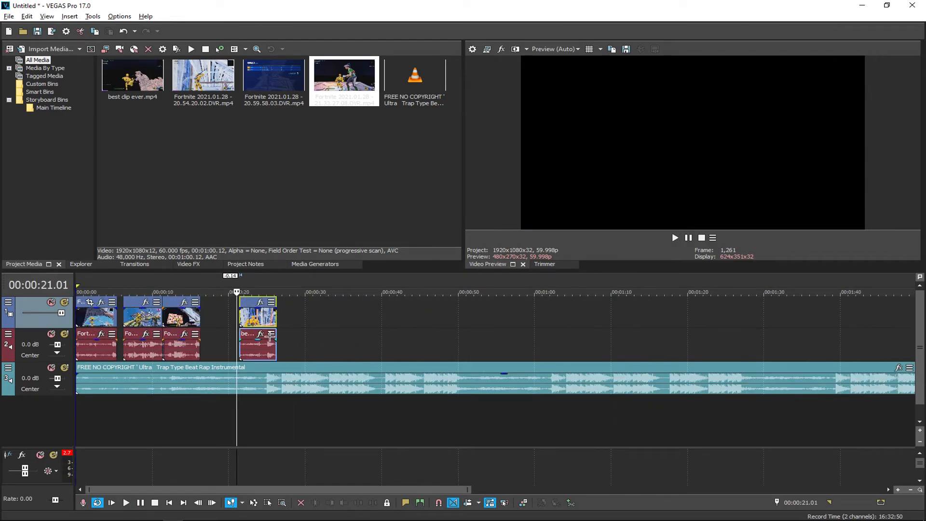
{"action": "left_click_drag", "start_coordinate": [245, 334], "coordinate": [221, 320]}
{"action": "left_click_drag", "start_coordinate": [219, 320], "coordinate": [258, 321]}
{"action": "left_click_drag", "start_coordinate": [186, 324], "coordinate": [222, 324]}
{"action": "left_click", "coordinate": [155, 327]}
{"action": "left_click_drag", "start_coordinate": [154, 327], "coordinate": [184, 326]}
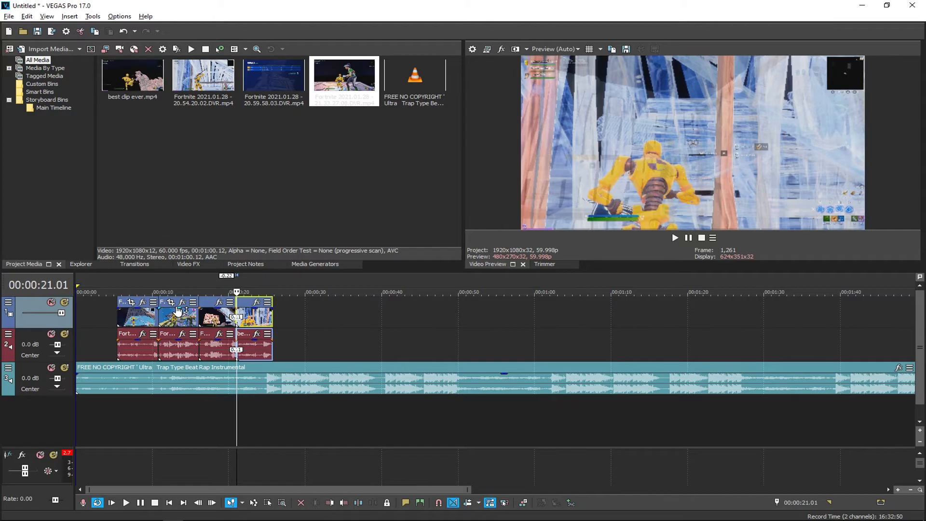
Play the joined clips from the first clip's start and check the kill shot against the beat drop.
{"action": "left_click", "coordinate": [120, 285]}
{"action": "key", "text": "space"}
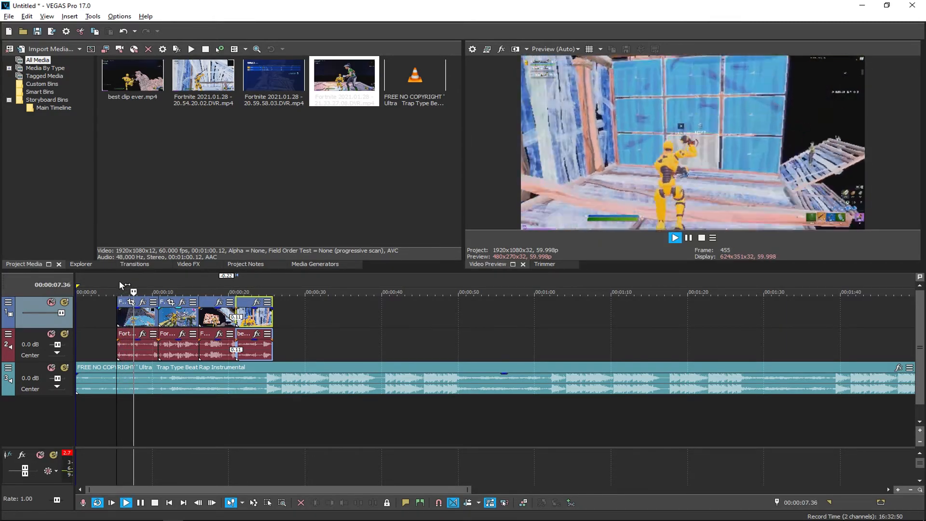
{"action": "left_click", "coordinate": [245, 281]}
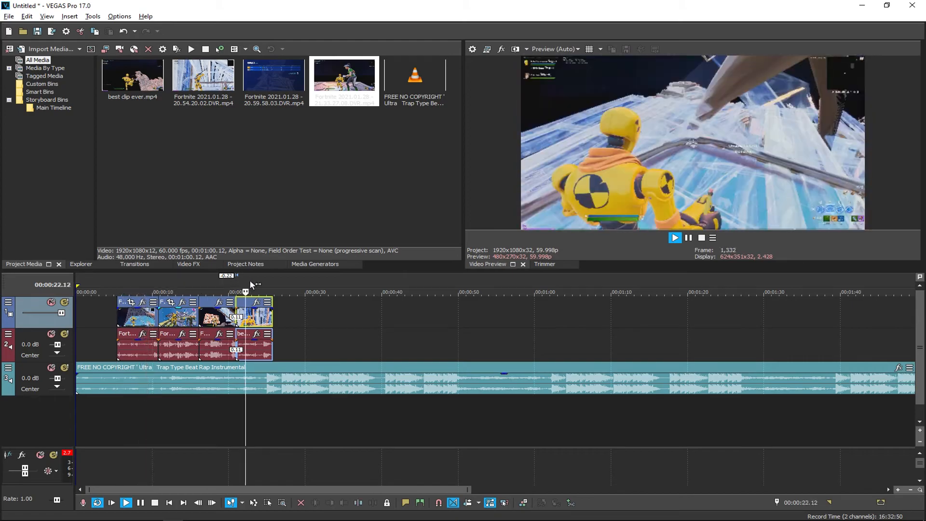
{"action": "left_click", "coordinate": [263, 279]}
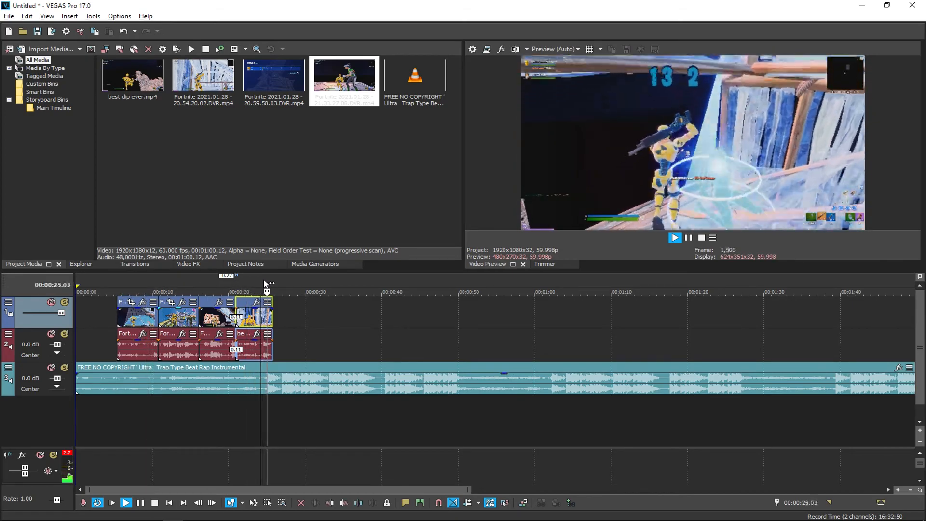
{"action": "key", "text": "space"}
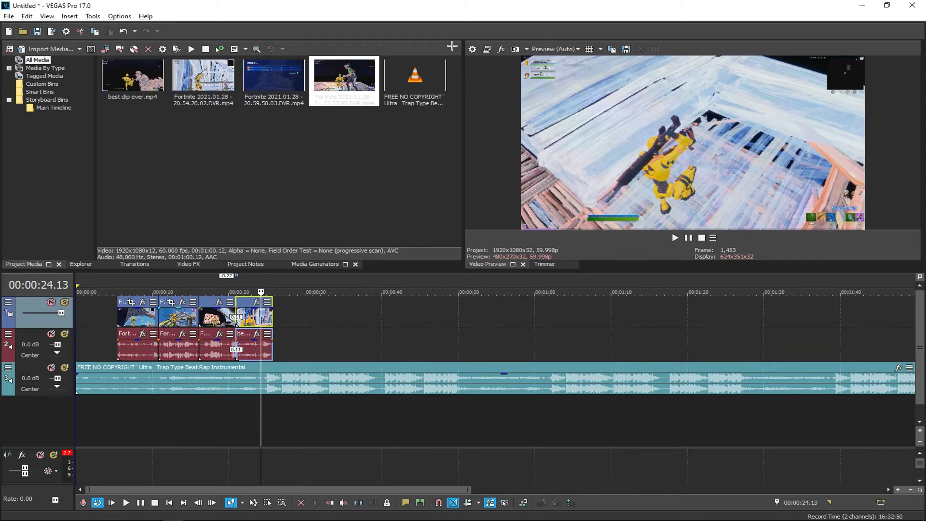
Open the project properties and select Best full-resolution rendering quality and the Disable resample mode.
{"action": "left_click", "coordinate": [472, 48]}
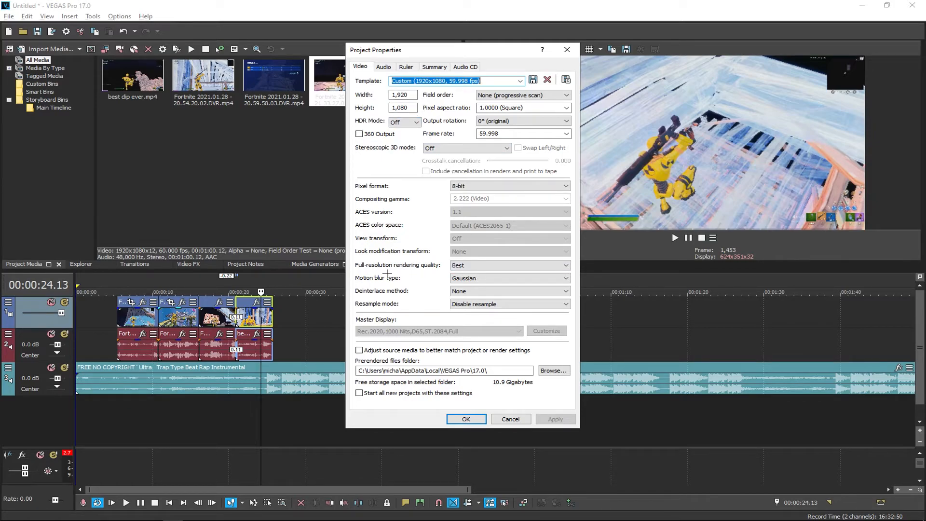
{"action": "left_click", "coordinate": [478, 268]}
{"action": "left_click", "coordinate": [484, 295]}
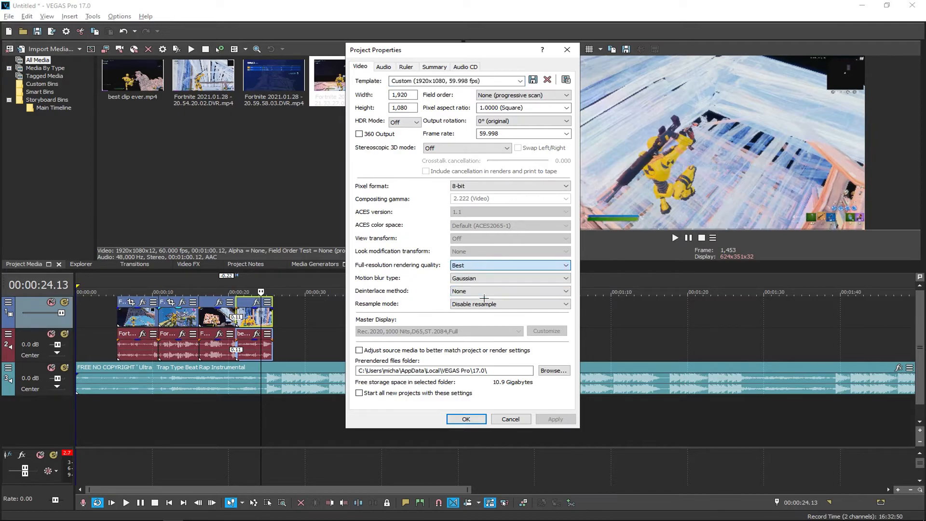
{"action": "left_click", "coordinate": [483, 308]}
{"action": "left_click", "coordinate": [483, 328]}
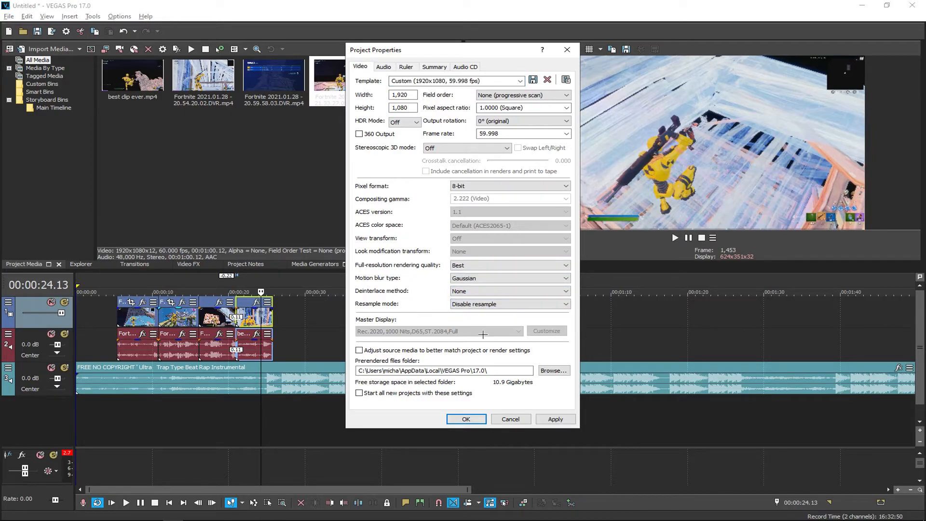
Select None as the deinterlace method and have all new projects start with these settings.
{"action": "left_click", "coordinate": [478, 291]}
{"action": "left_click", "coordinate": [475, 300]}
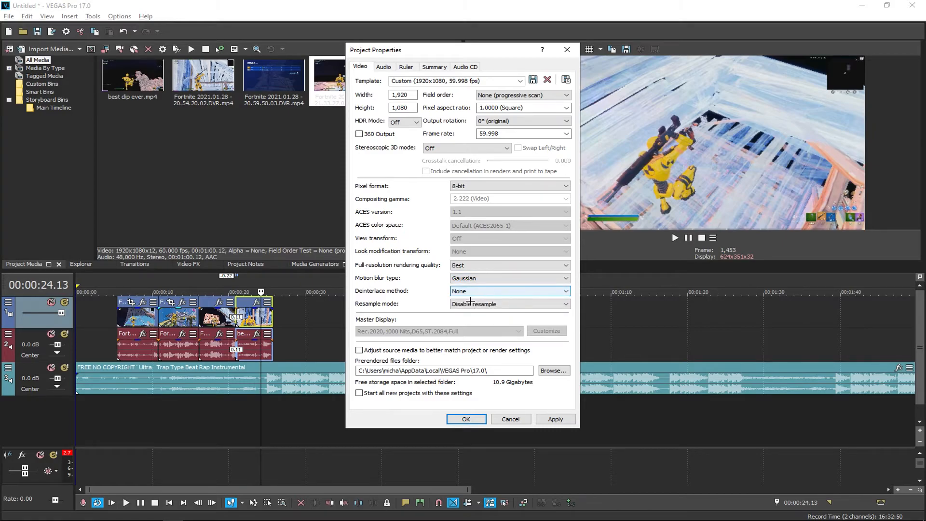
{"action": "left_click", "coordinate": [471, 293]}
{"action": "left_click", "coordinate": [473, 301]}
{"action": "left_click", "coordinate": [368, 393]}
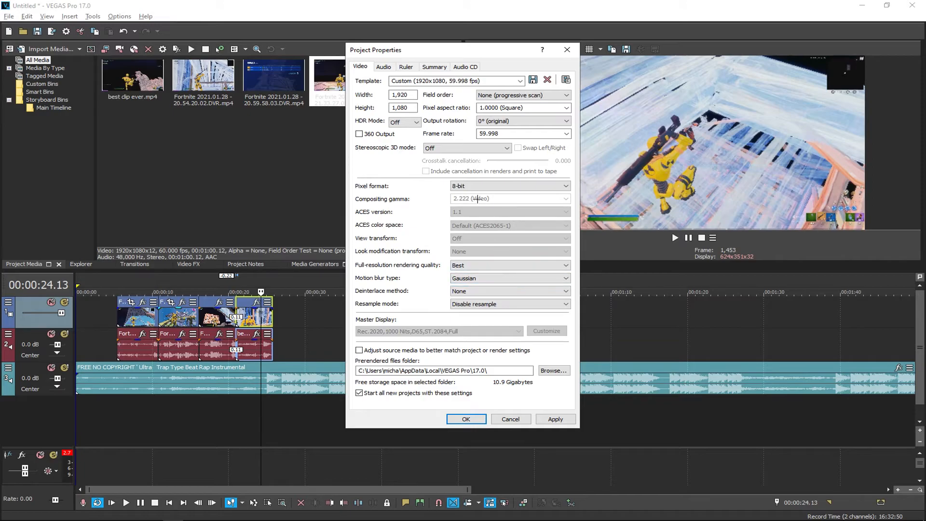
Select the 8-bit pixel format and set the project frame rate to 59.940 (Double NTSC).
{"action": "left_click", "coordinate": [469, 187]}
{"action": "left_click", "coordinate": [475, 195]}
{"action": "left_click", "coordinate": [566, 133]}
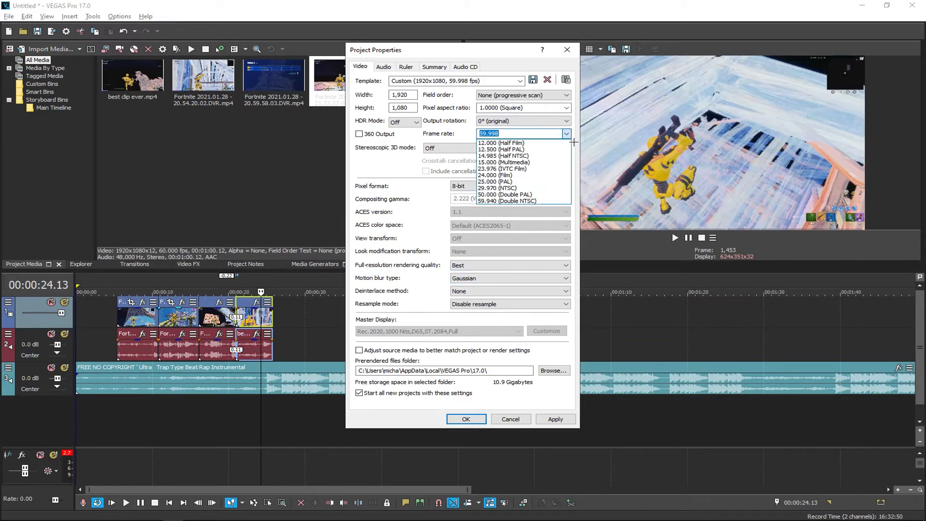
{"action": "left_click", "coordinate": [529, 210]}
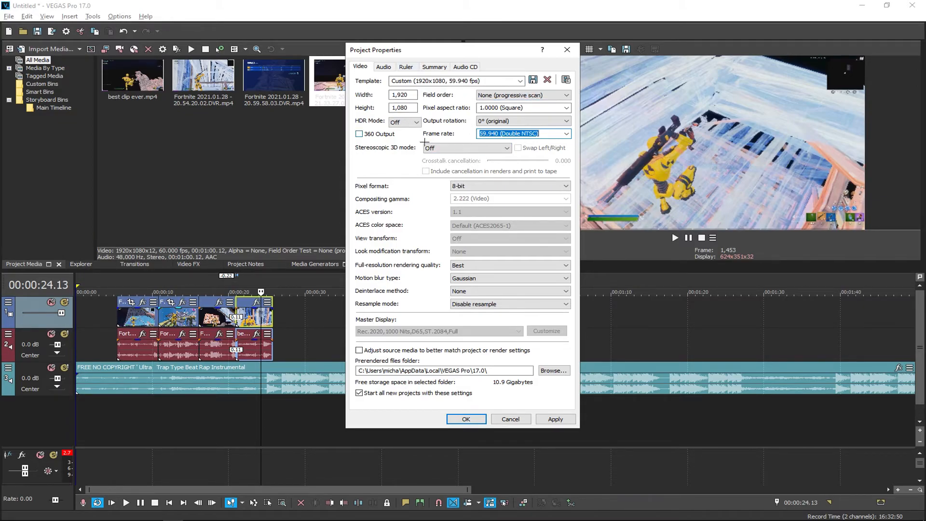
Review the project's audio, ruler, summary and audio CD properties.
{"action": "left_click", "coordinate": [391, 69]}
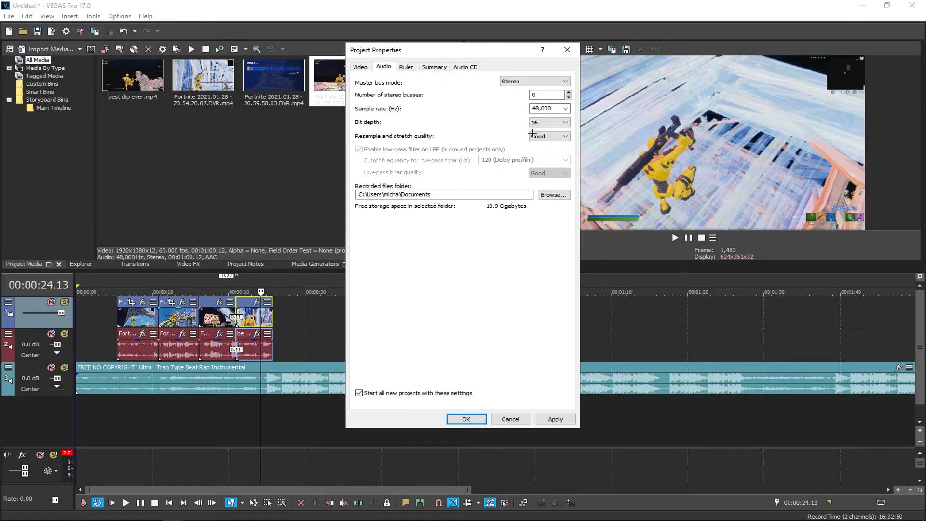
{"action": "left_click", "coordinate": [415, 70]}
{"action": "left_click", "coordinate": [443, 68]}
{"action": "left_click", "coordinate": [466, 68]}
{"action": "left_click", "coordinate": [441, 68]}
{"action": "left_click", "coordinate": [413, 68]}
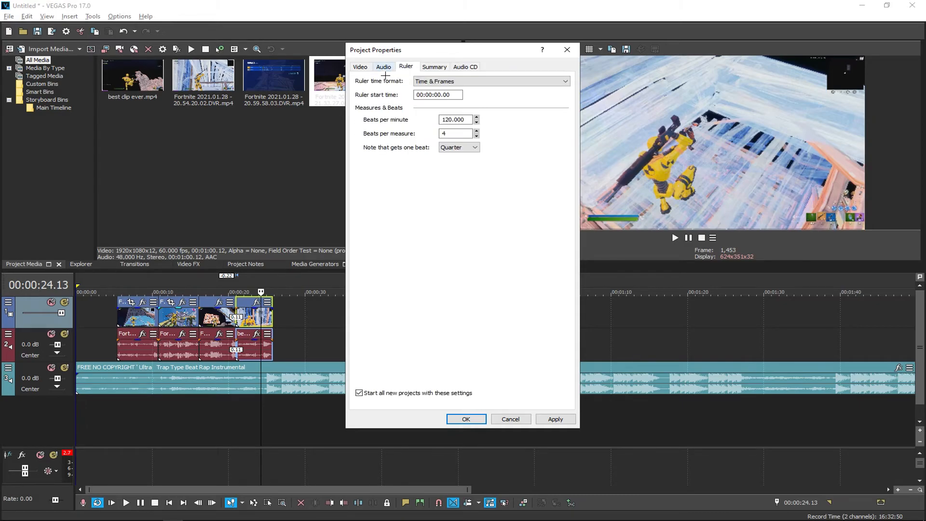
Return to the project's video properties, apply the settings and close the properties dialog.
{"action": "left_click", "coordinate": [360, 66]}
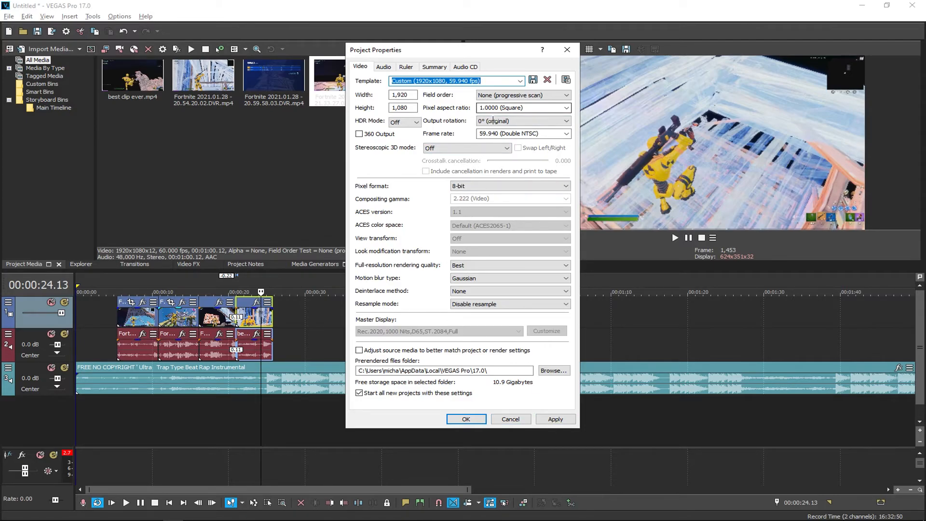
{"action": "left_click", "coordinate": [555, 419]}
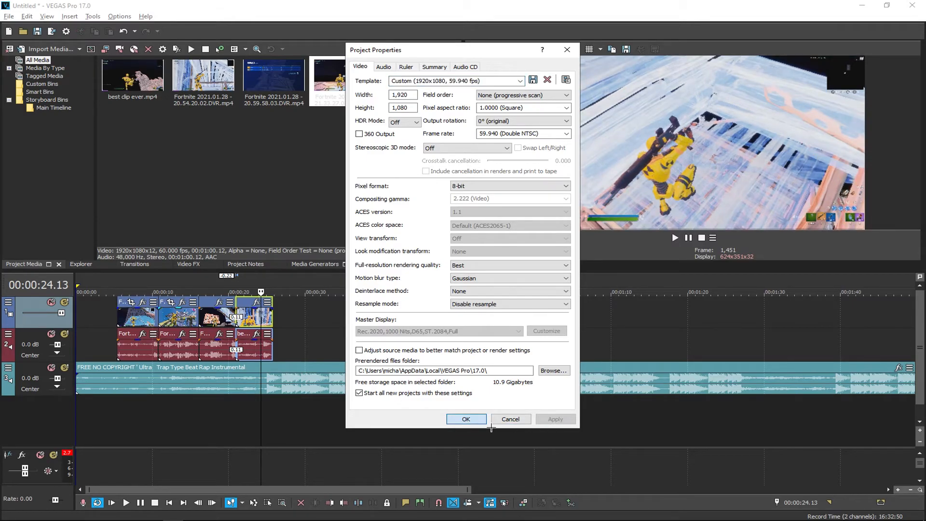
{"action": "left_click", "coordinate": [465, 418]}
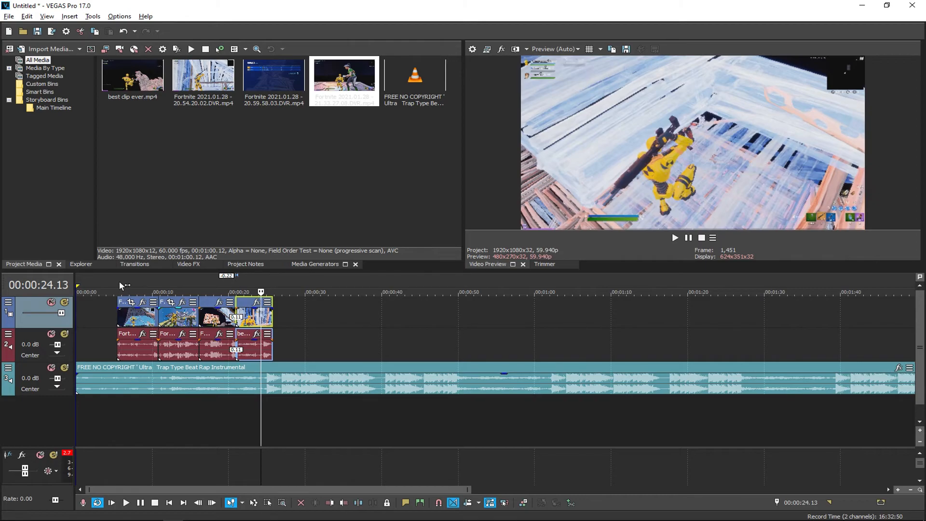
Mark the loop region across all four clips, from 00:00:05.20 to 00:00:25.48, and open the Render As settings.
{"action": "left_click_drag", "start_coordinate": [120, 286], "coordinate": [277, 288]}
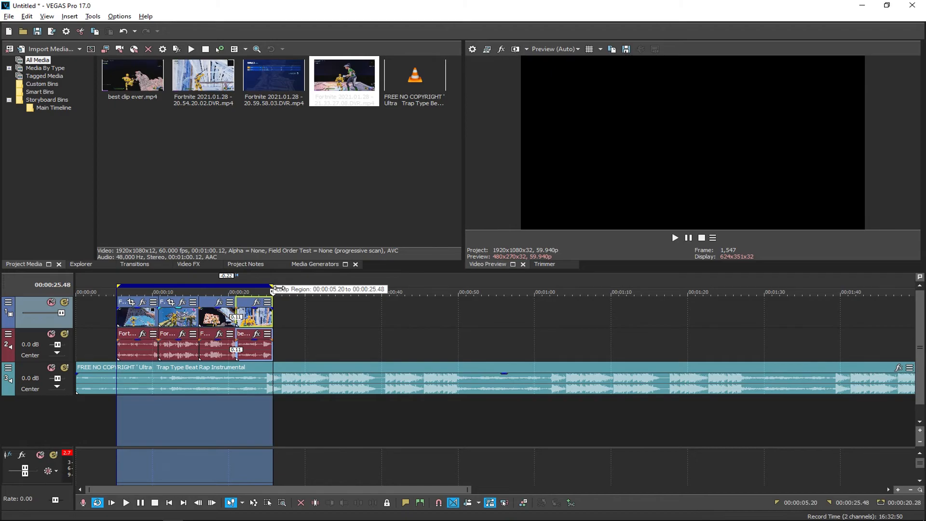
{"action": "left_click", "coordinate": [10, 16]}
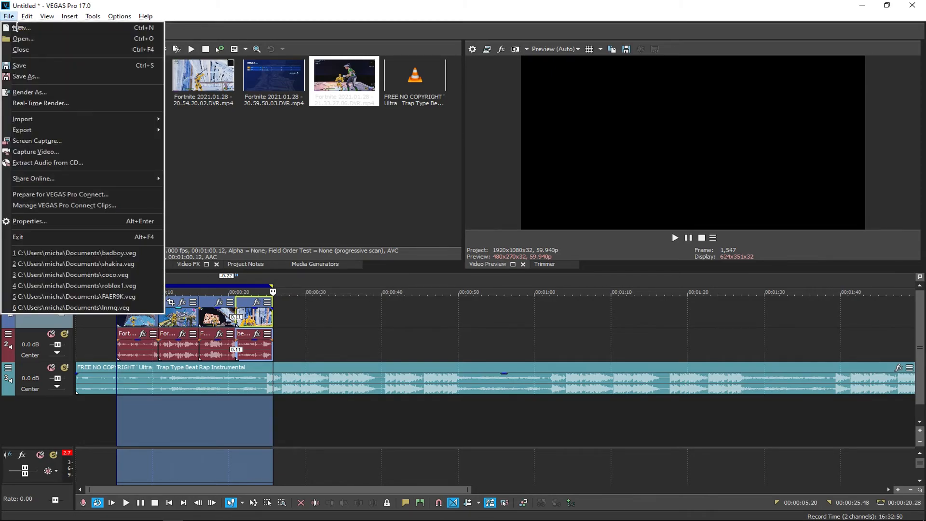
{"action": "left_click", "coordinate": [58, 92]}
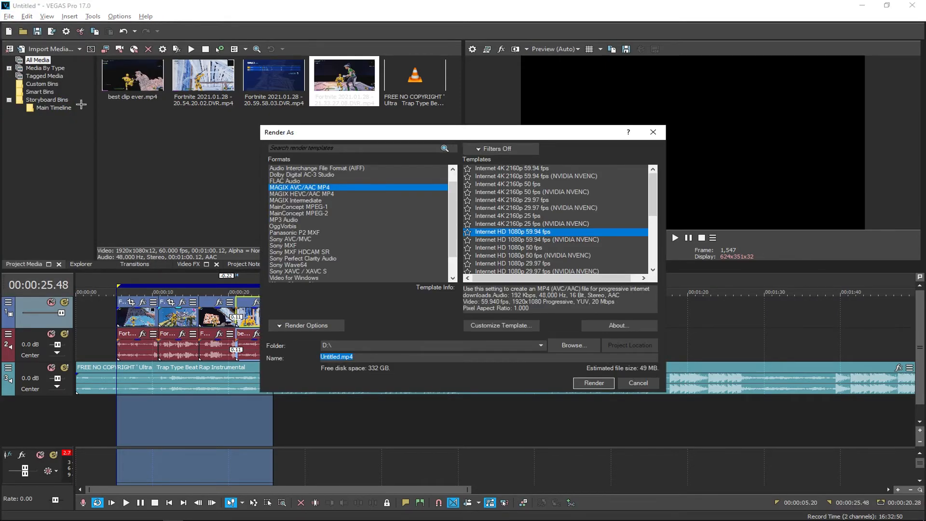
Choose the Sony AVC/MVC render format with the Internet 1920x1080-30p template.
{"action": "left_click_drag", "start_coordinate": [453, 197], "coordinate": [456, 222]}
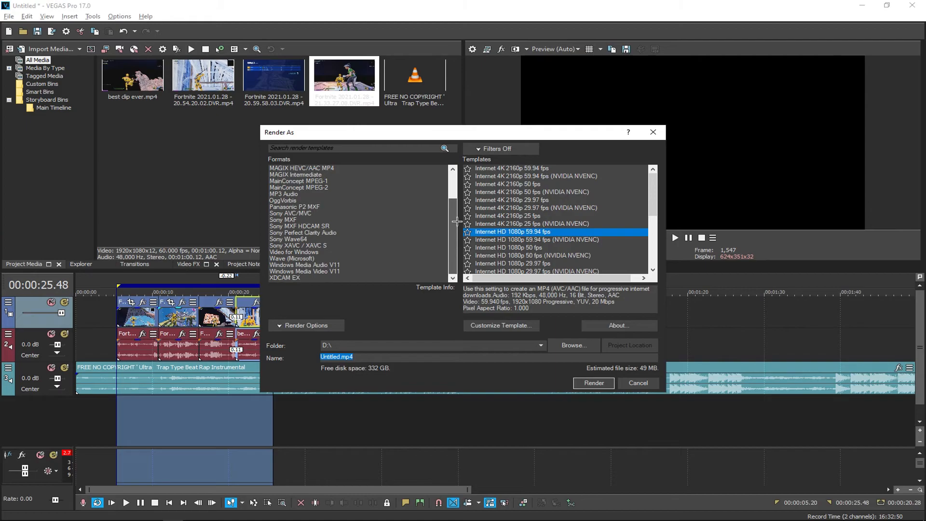
{"action": "left_click", "coordinate": [308, 213]}
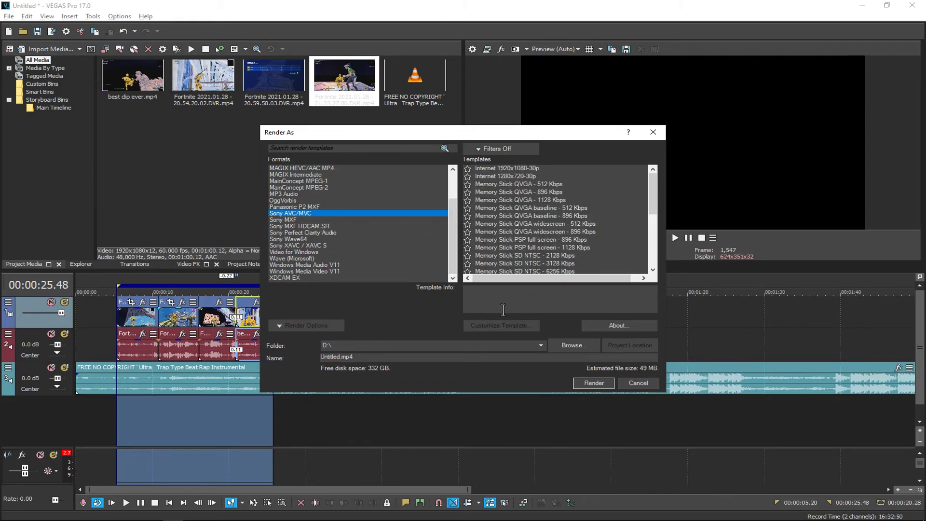
{"action": "left_click", "coordinate": [526, 170]}
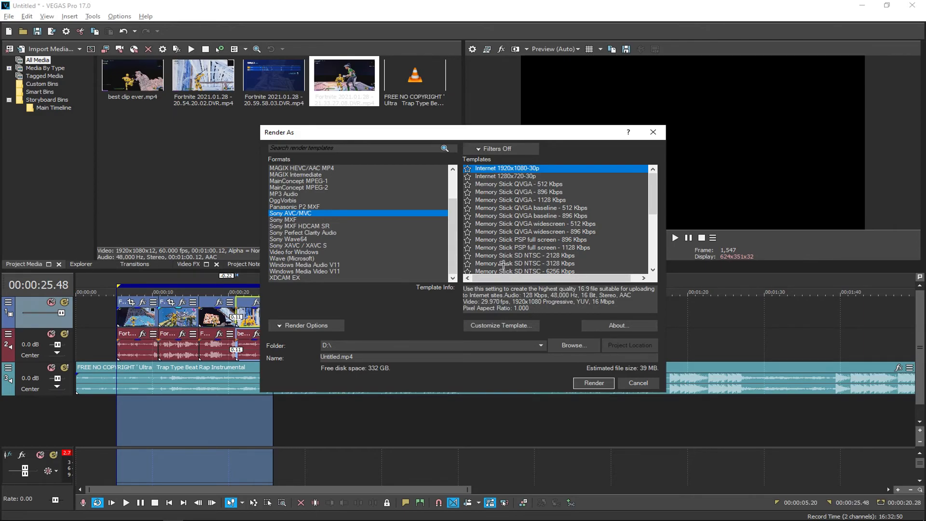
Customize the render template with the High definition (1920x1080) frame size and Best video rendering quality.
{"action": "left_click", "coordinate": [518, 327]}
{"action": "left_click", "coordinate": [474, 228]}
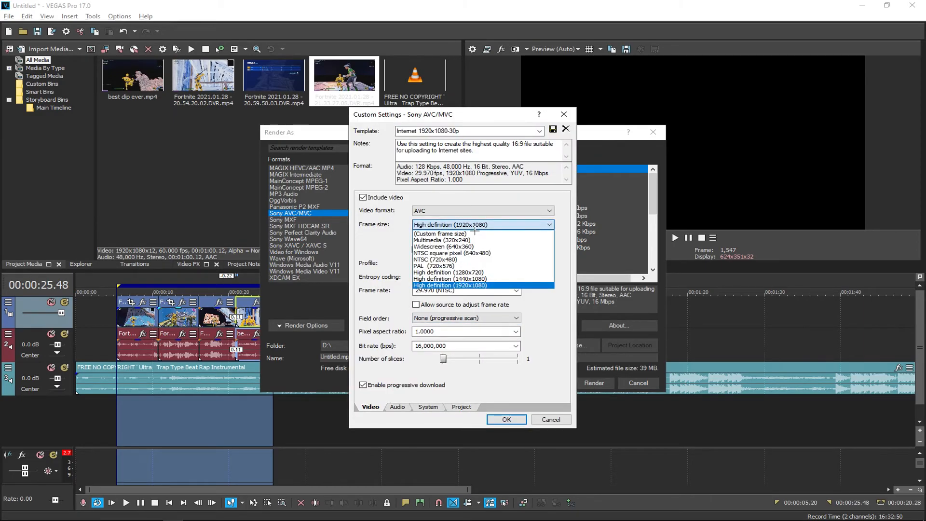
{"action": "left_click", "coordinate": [476, 285]}
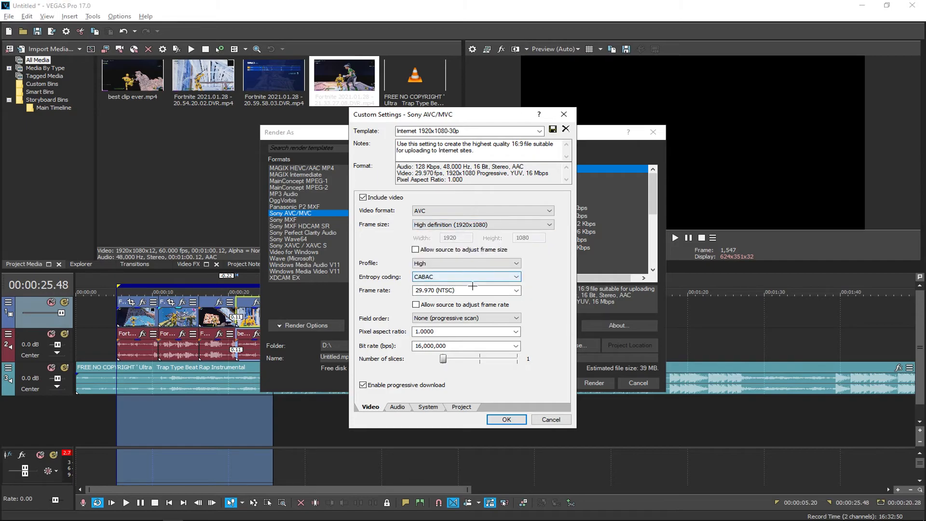
{"action": "left_click", "coordinate": [465, 412]}
{"action": "left_click", "coordinate": [482, 203]}
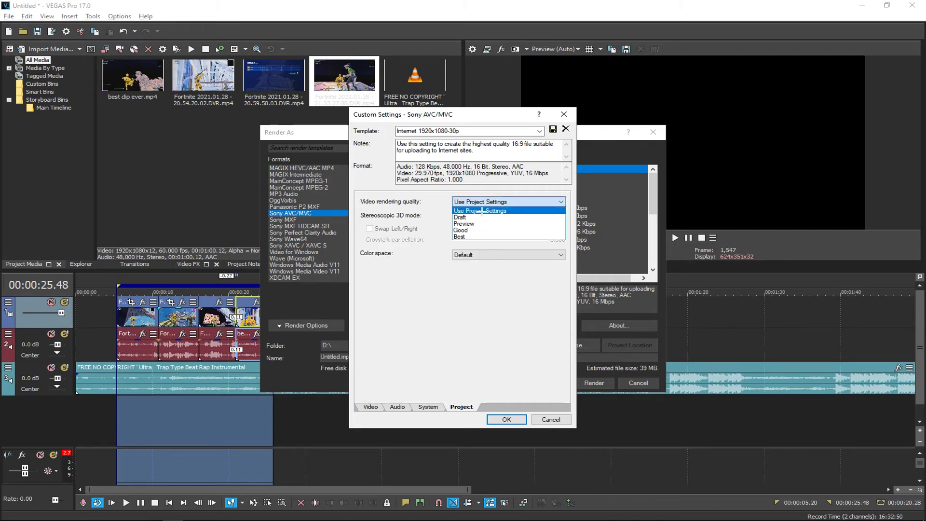
{"action": "left_click", "coordinate": [481, 236]}
Review the template's system and audio settings, and its entropy coding and field order options.
{"action": "left_click", "coordinate": [427, 407]}
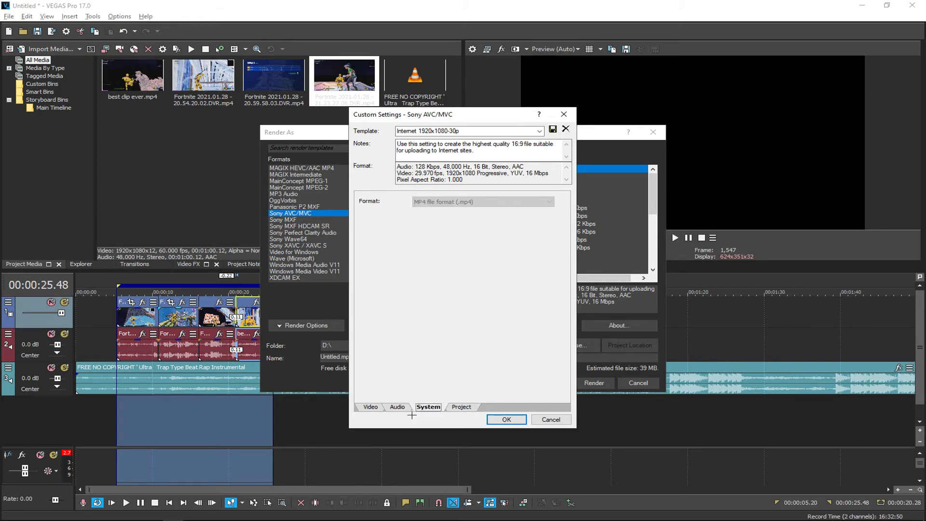
{"action": "left_click", "coordinate": [397, 407]}
{"action": "left_click", "coordinate": [370, 407]}
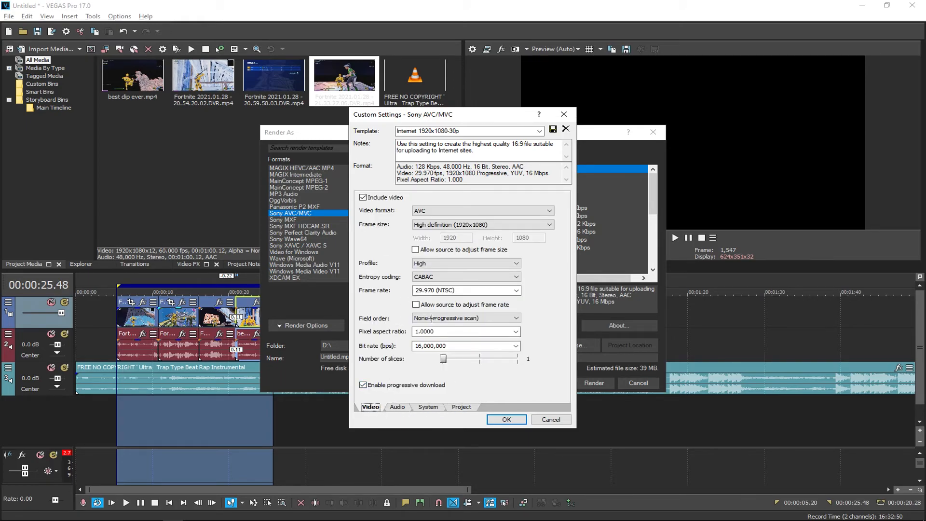
{"action": "left_click", "coordinate": [439, 278]}
{"action": "left_click", "coordinate": [440, 283]}
{"action": "left_click", "coordinate": [450, 317]}
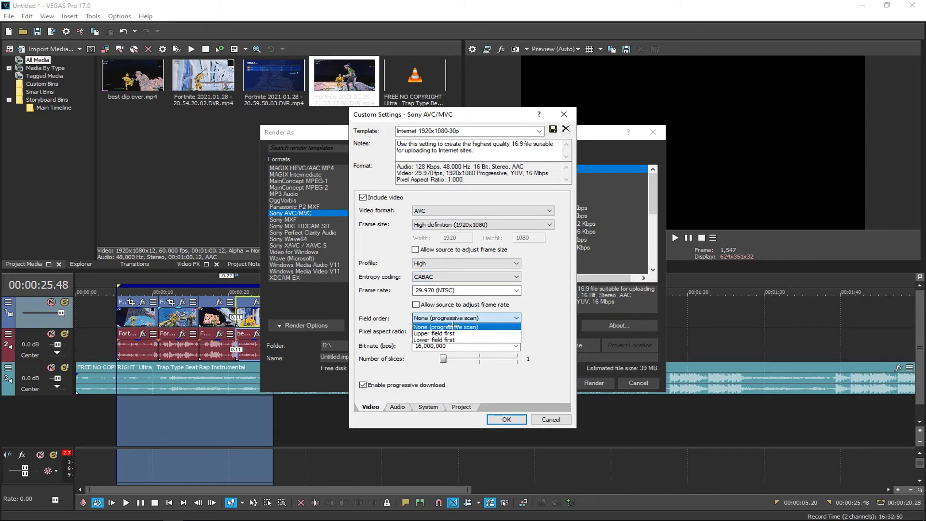
{"action": "left_click", "coordinate": [456, 384]}
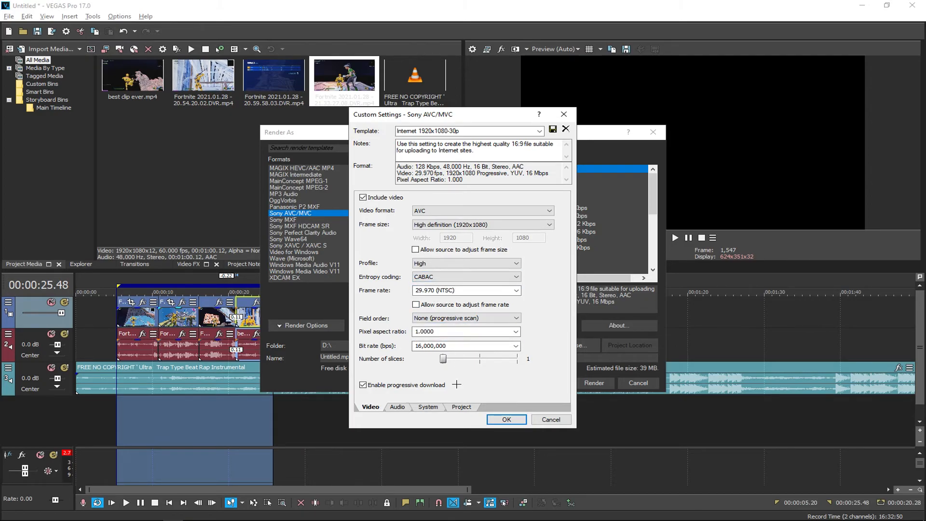
Set the template's frame rate to 59.940 (Double NTSC) and accept the custom settings.
{"action": "left_click", "coordinate": [516, 290]}
{"action": "left_click", "coordinate": [487, 357]}
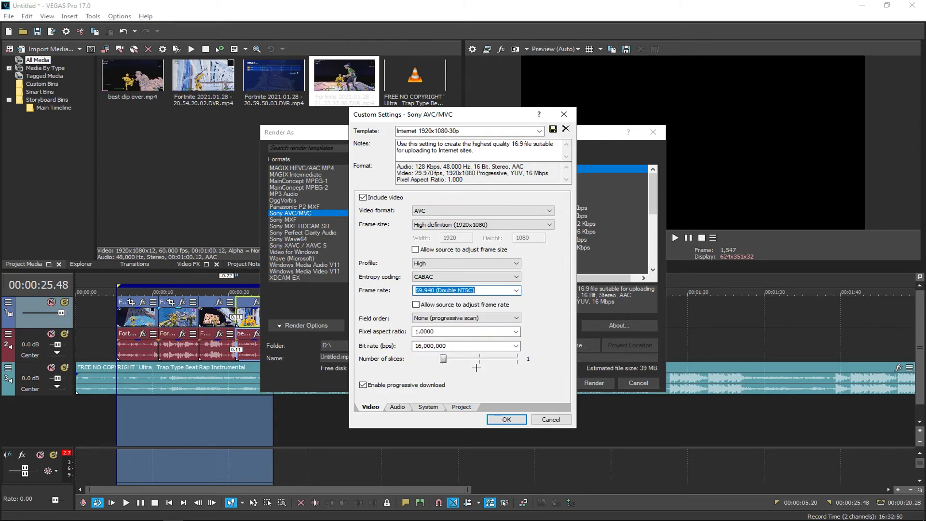
{"action": "left_click", "coordinate": [506, 421]}
Name the output file tutorial, render the marked region and close the progress dialog once rendering completes.
{"action": "left_click", "coordinate": [343, 358]}
{"action": "double_click", "coordinate": [338, 358]}
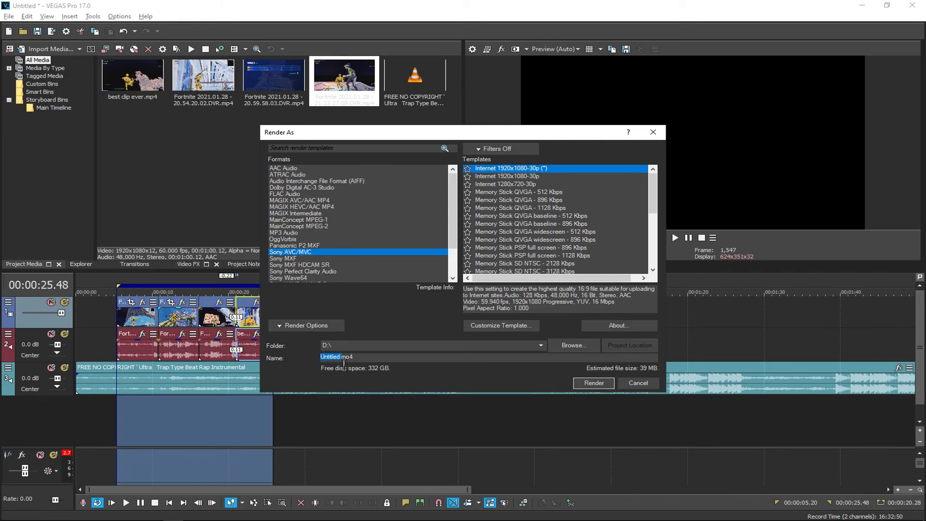
{"action": "double_click", "coordinate": [347, 361]}
{"action": "key", "text": "Delete"}
{"action": "key", "text": "ctrl+a"}
{"action": "key", "text": "Delete"}
{"action": "left_click", "coordinate": [592, 389]}
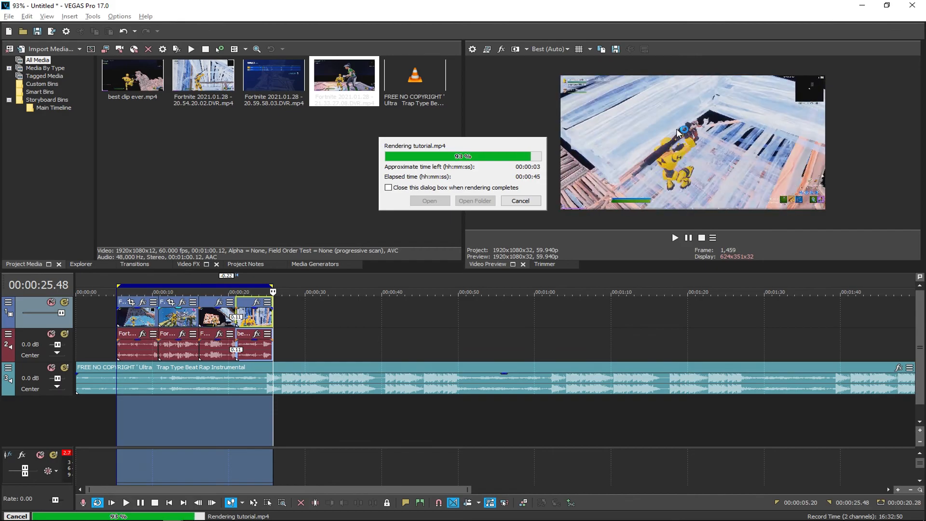
{"action": "left_click", "coordinate": [521, 200]}
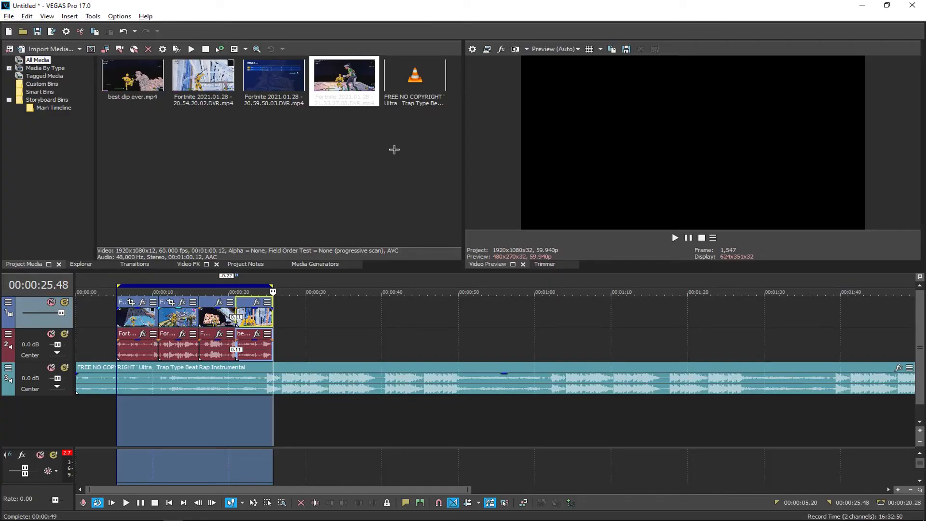